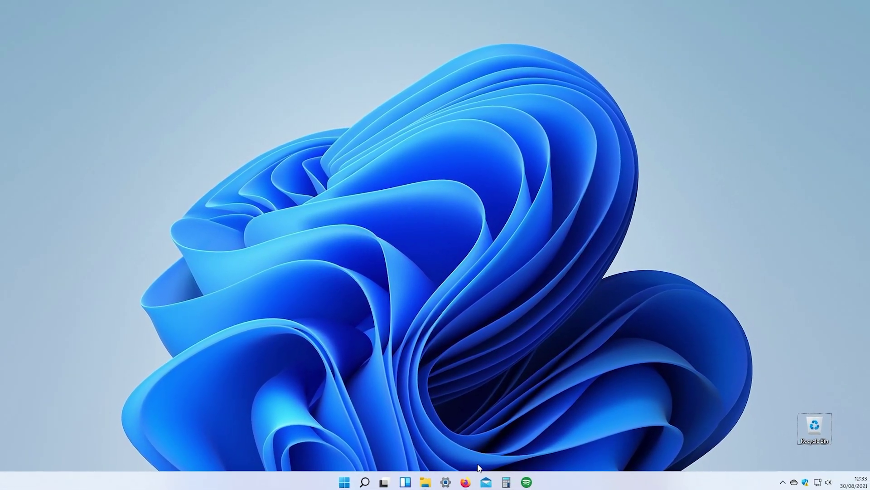
Step: Bring up the GitHub RetroBar repository in Firefox and scroll through its README features and themes
mouse_move(465, 482)
left_click(459, 401)
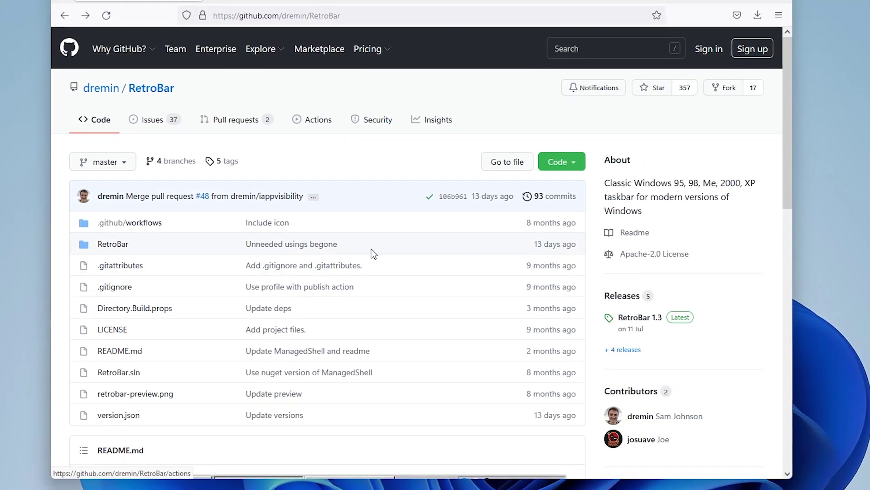
scroll(358, 260, "down", 5)
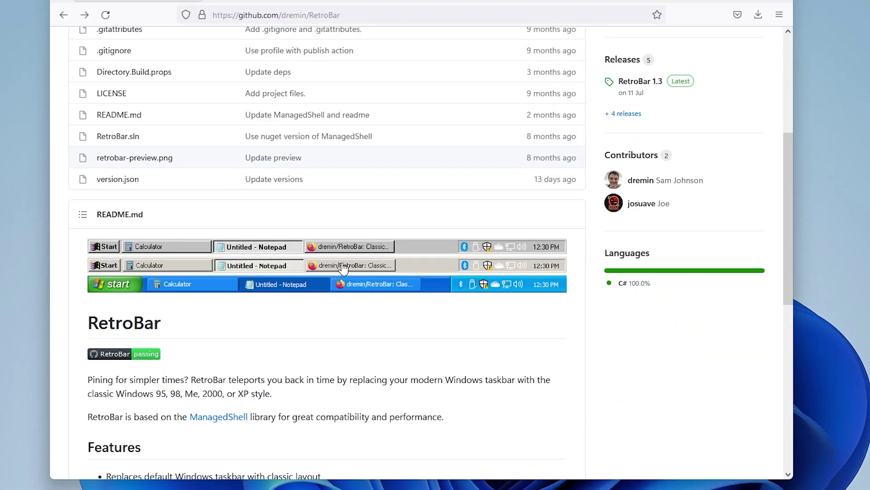
scroll(308, 270, "down", 4)
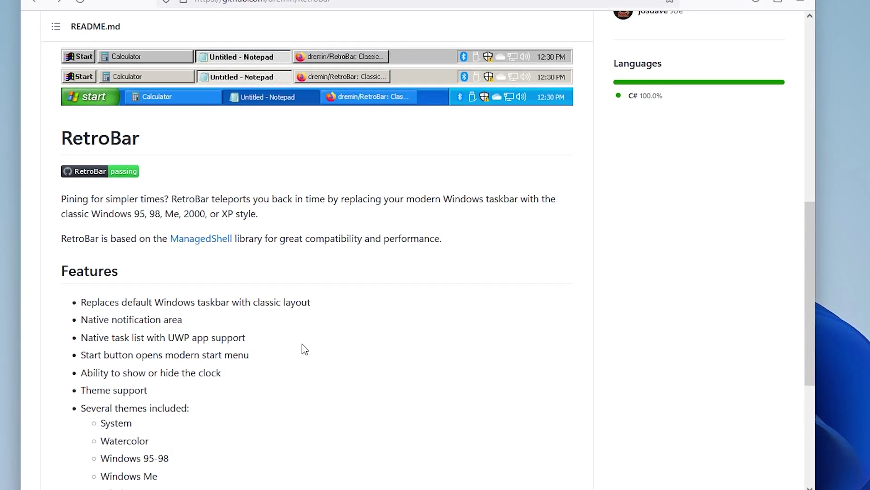
scroll(297, 349, "down", 3)
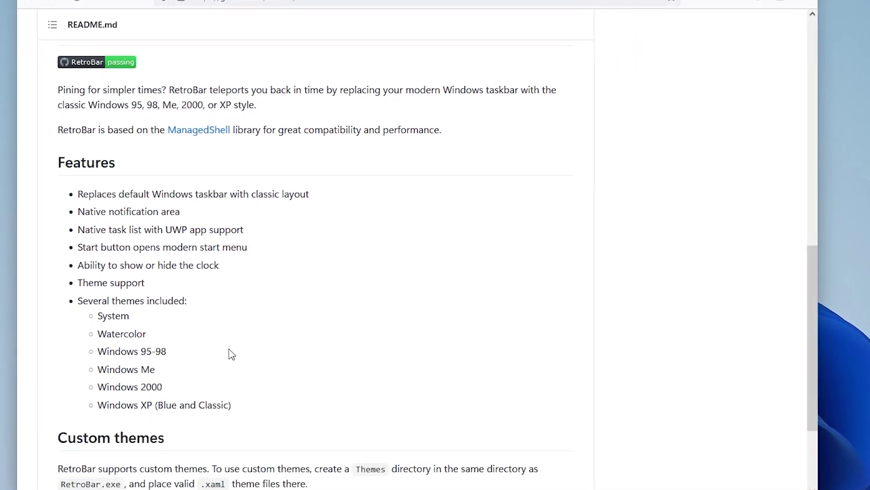
scroll(408, 317, "up", 10)
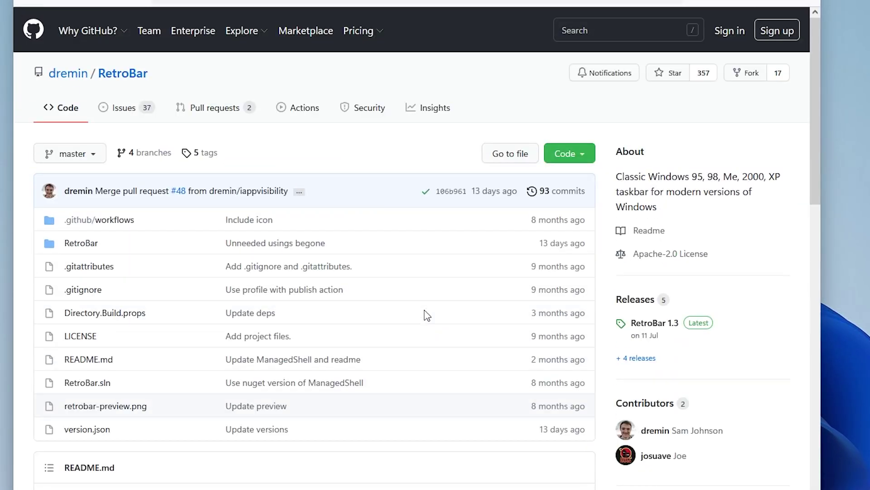
scroll(635, 354, "down", 2)
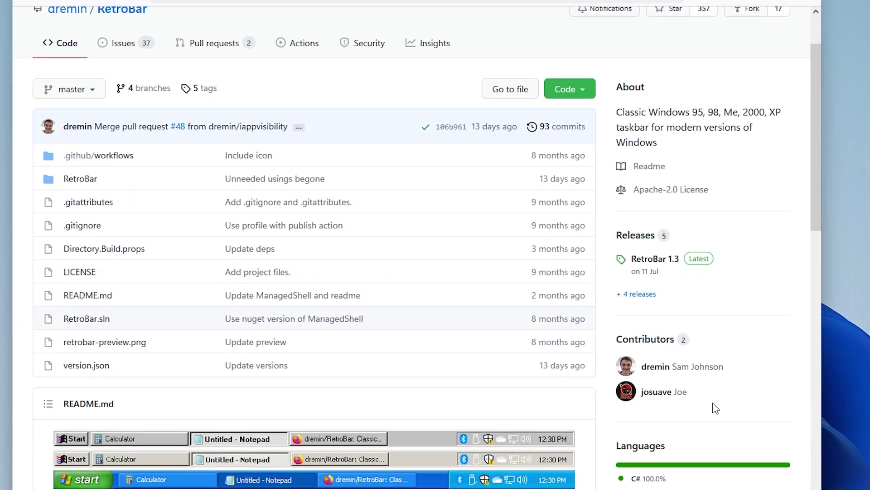
scroll(499, 334, "up", 2)
scroll(376, 304, "down", 4)
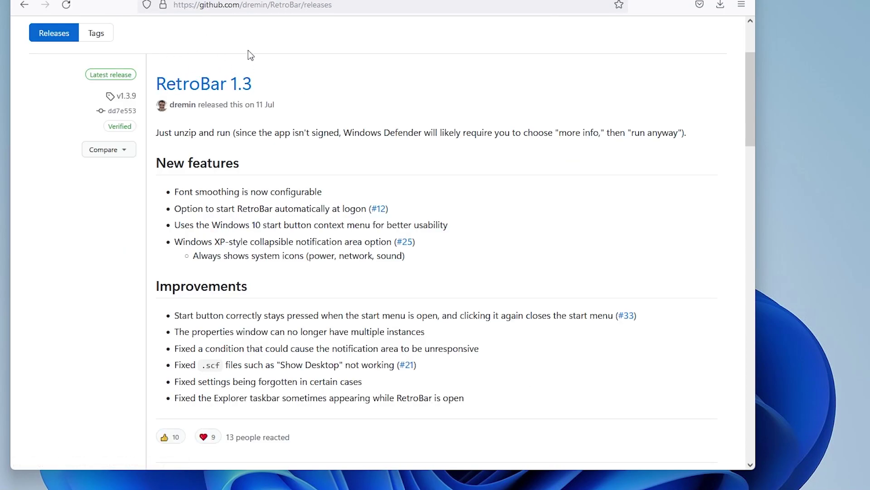
Step: Scroll down the RetroBar 1.3 release to its Assets
scroll(291, 260, "down", 4)
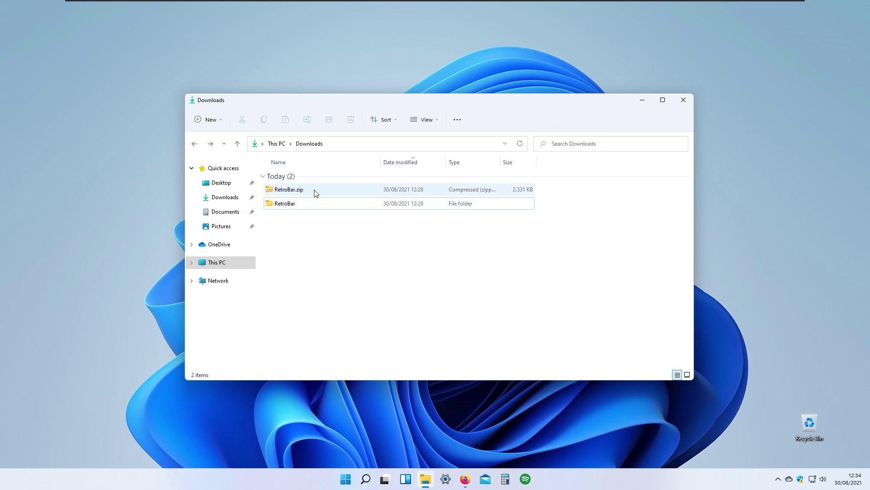
Step: Open the extracted RetroBar folder and confirm it holds RetroBar.exe
left_click(309, 204)
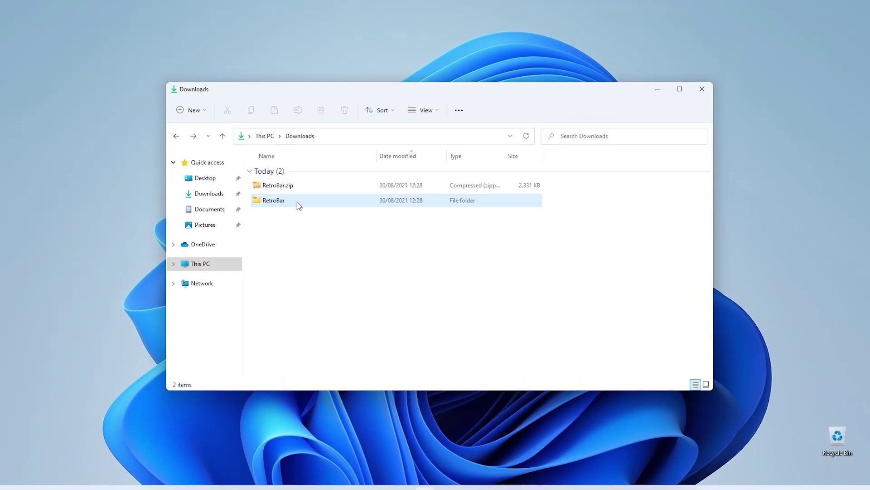
double_click(299, 205)
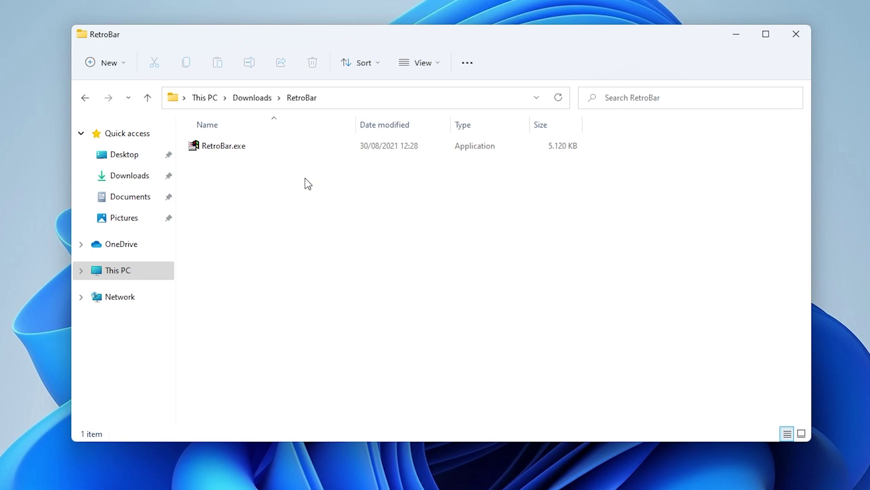
left_click(269, 147)
left_click(286, 194)
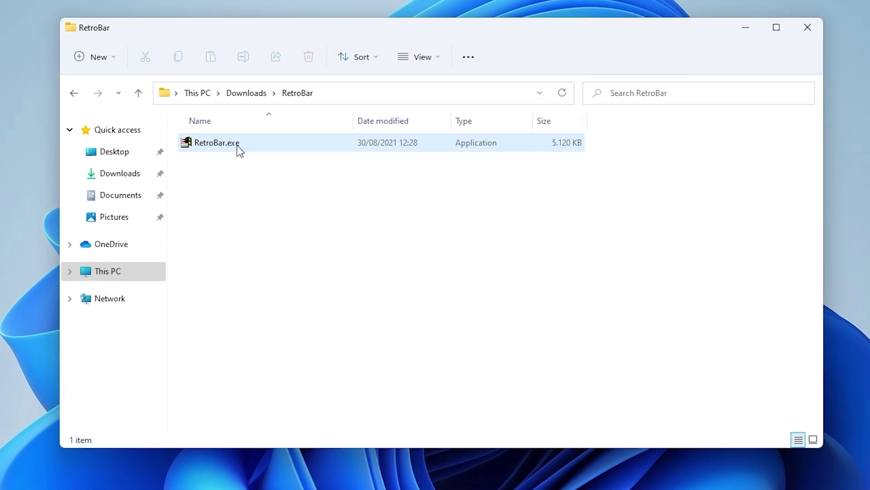
Step: Back in Downloads, cut the RetroBar folder
left_click(74, 93)
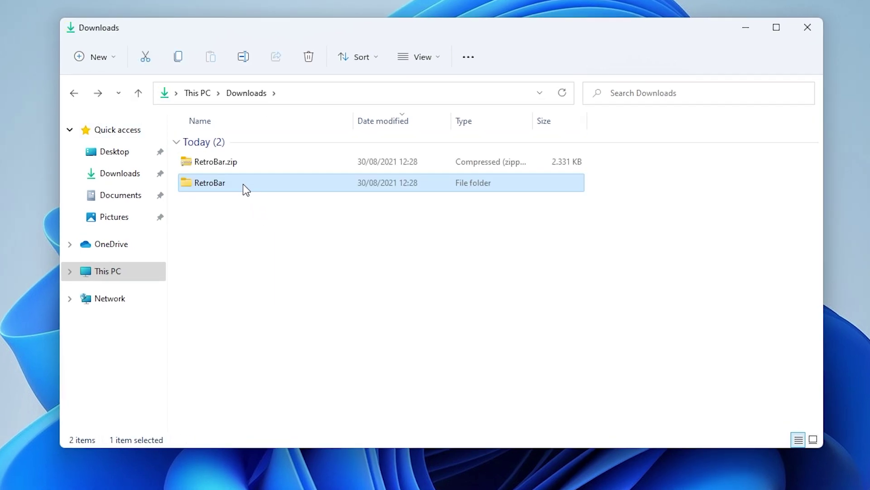
right_click(246, 188)
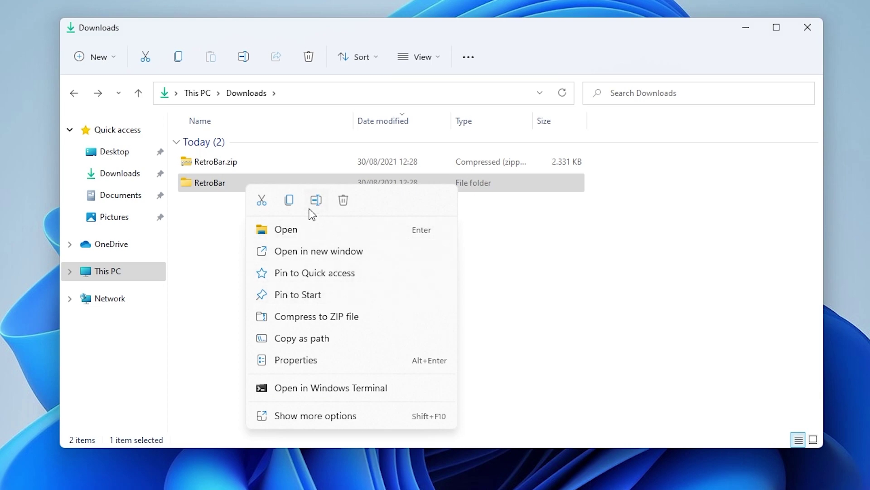
left_click(262, 200)
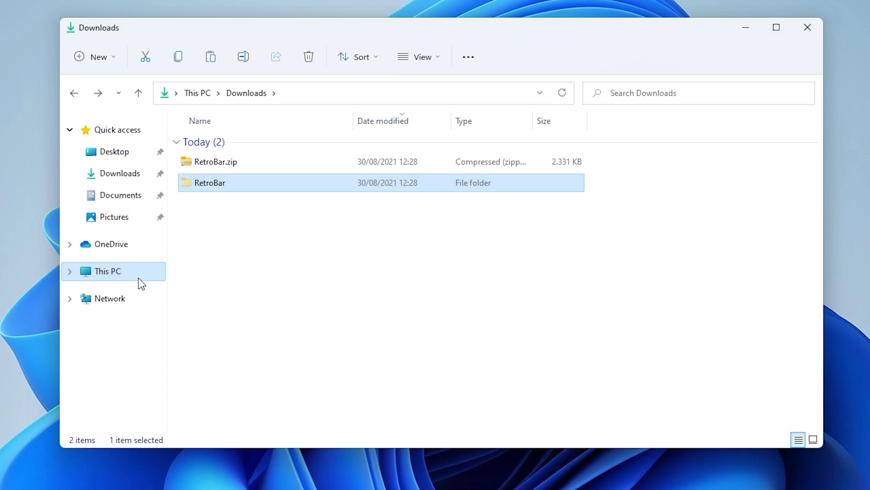
Step: Create a new folder named Tweaks on Local Disk (C:)
left_click(138, 279)
double_click(282, 254)
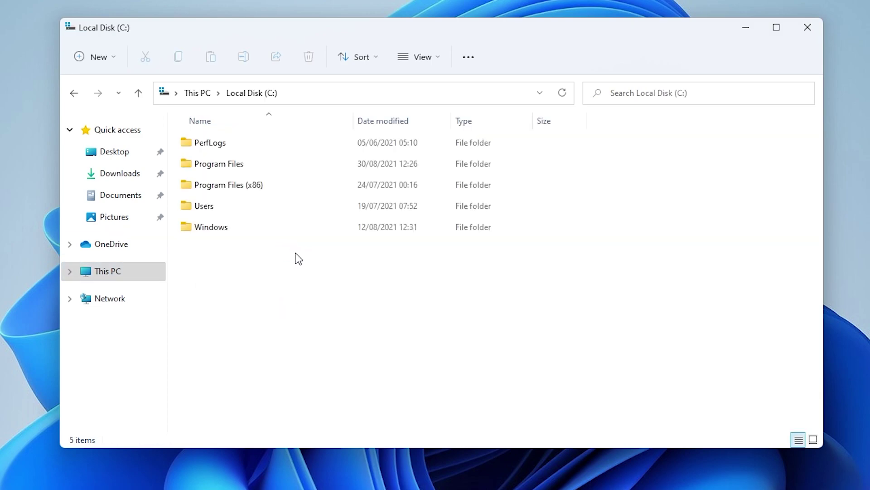
right_click(239, 299)
mouse_move(326, 422)
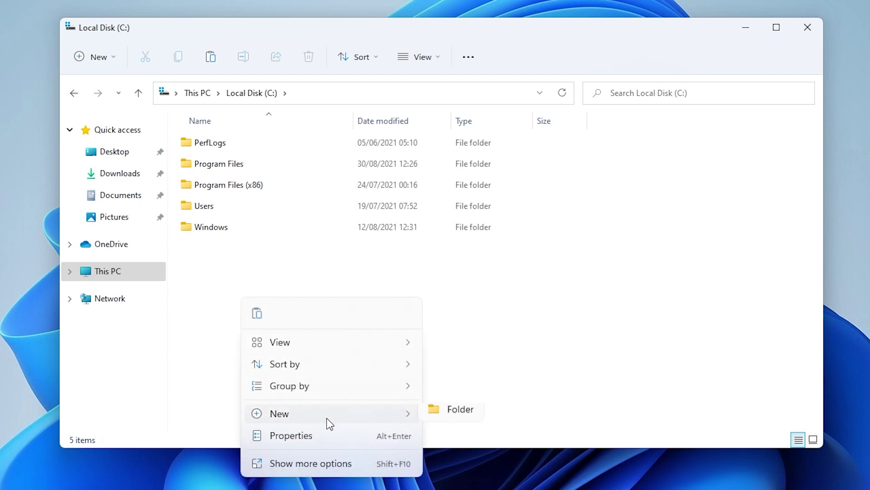
left_click(447, 419)
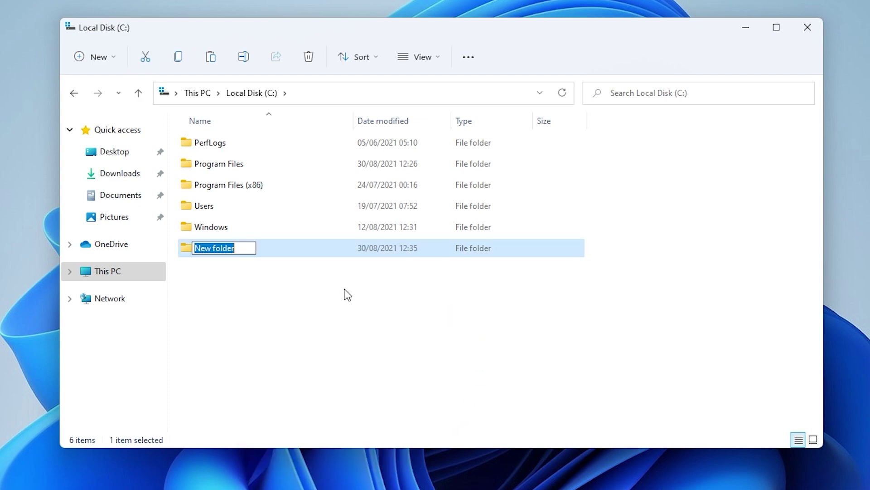
type("Twe")
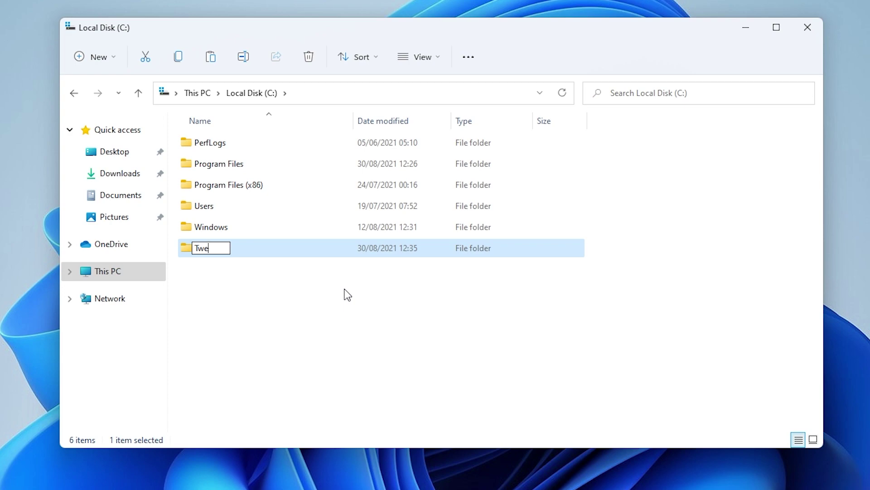
type("aks")
key("Return")
Step: Paste the RetroBar folder into Tweaks and launch RetroBar.exe from it
double_click(383, 252)
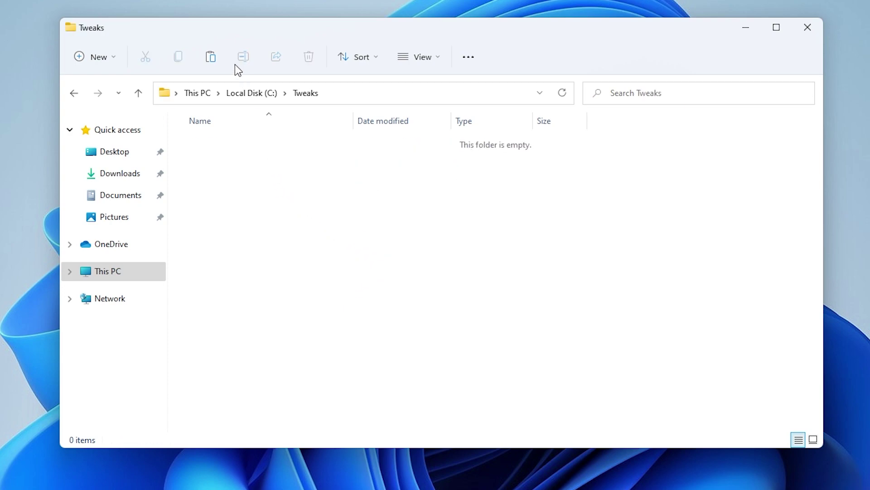
key("ctrl+v")
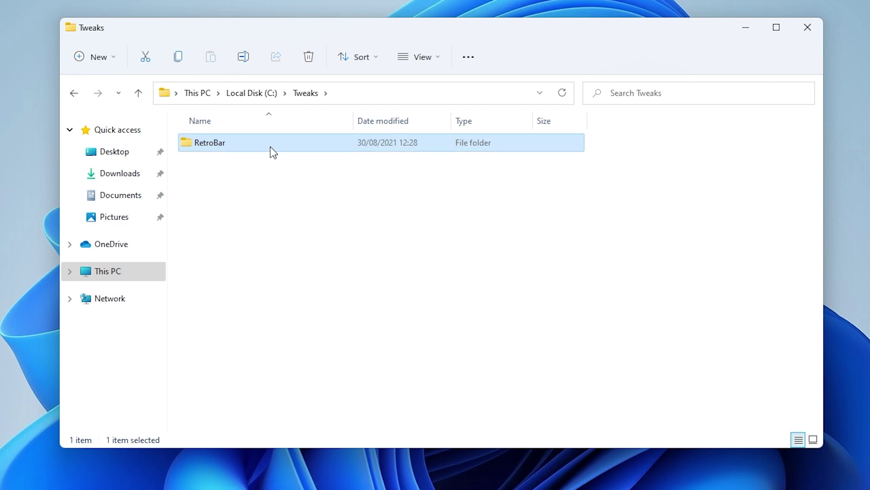
double_click(268, 146)
left_click(331, 144)
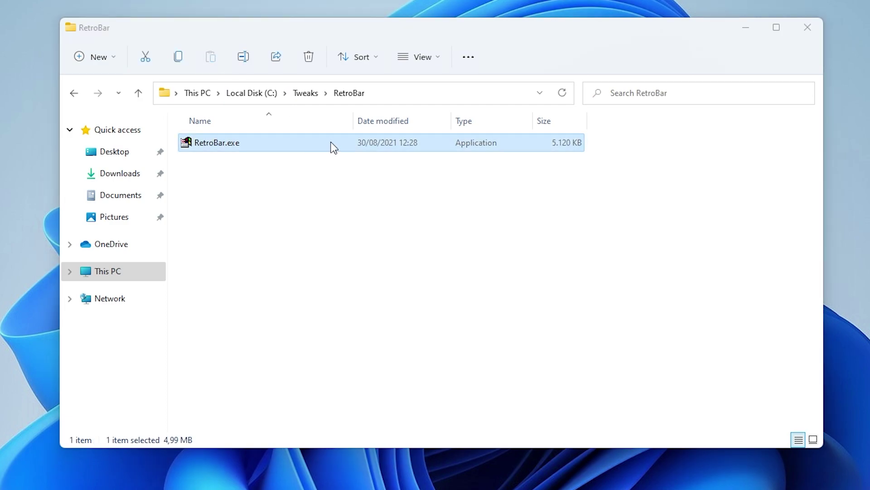
double_click(333, 146)
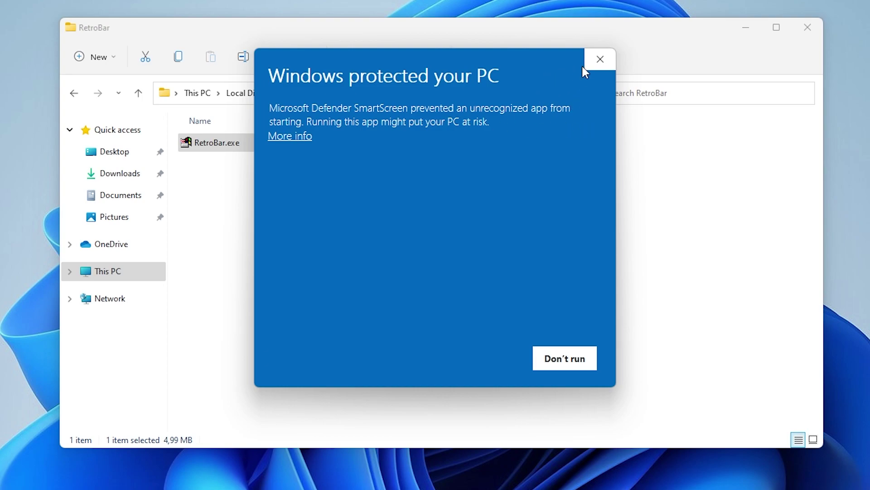
Step: Choose More info, then Run anyway for the unrecognized RetroBar.exe
left_click(311, 137)
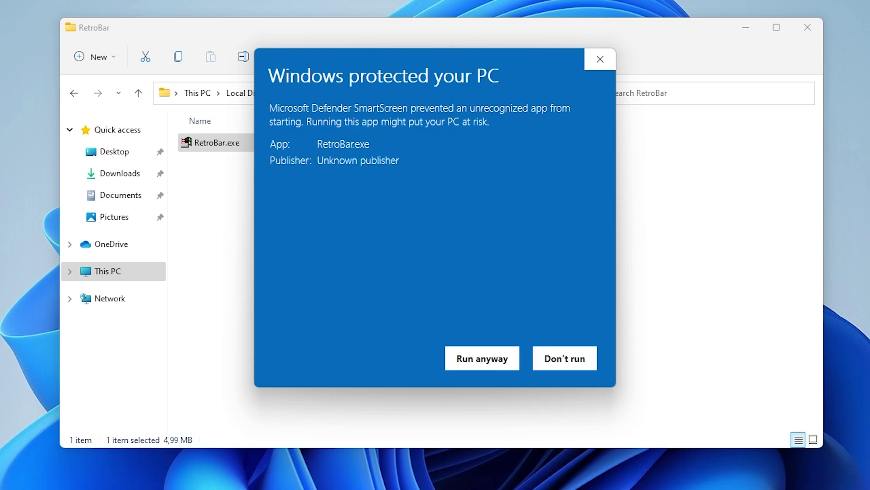
left_click(476, 363)
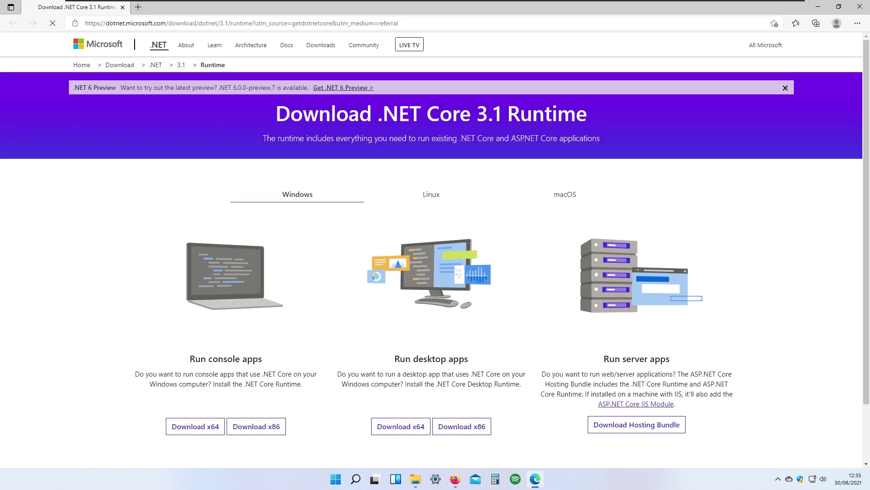
Step: Download the x64 installer listed under Run desktop apps on the .NET Core 3.1 page
scroll(409, 205, "down", 3)
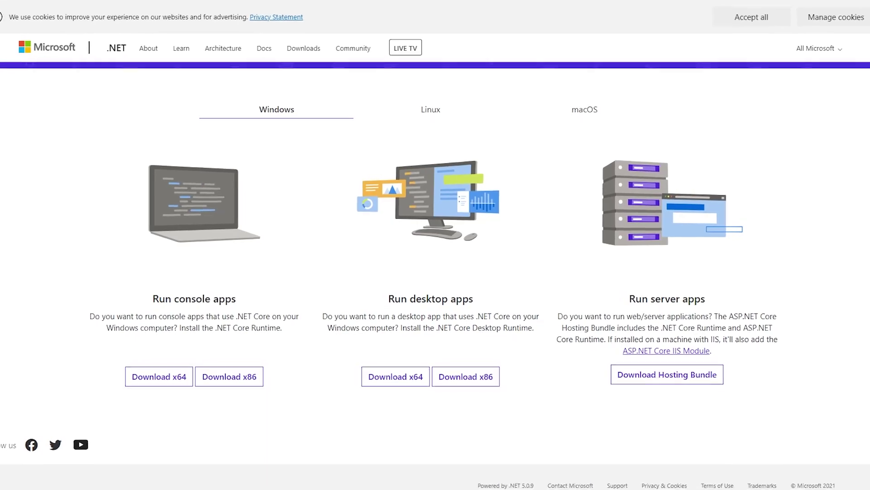
left_click_drag(390, 296, 467, 297)
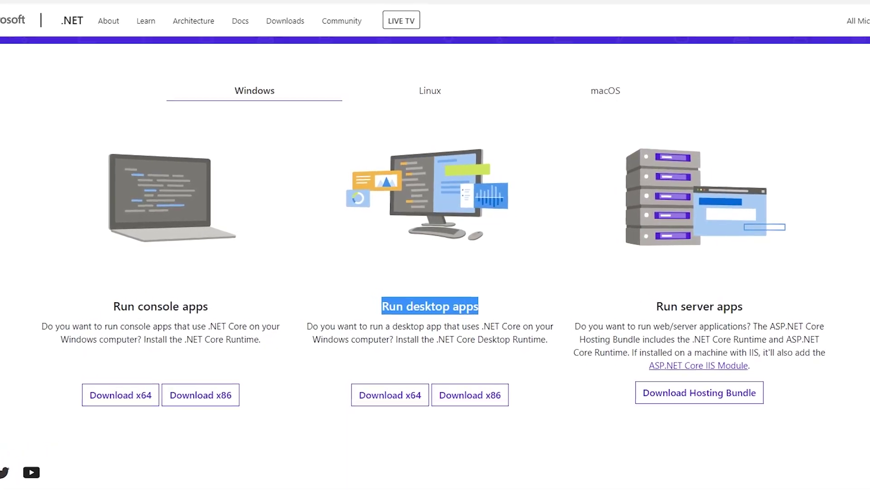
left_click(406, 393)
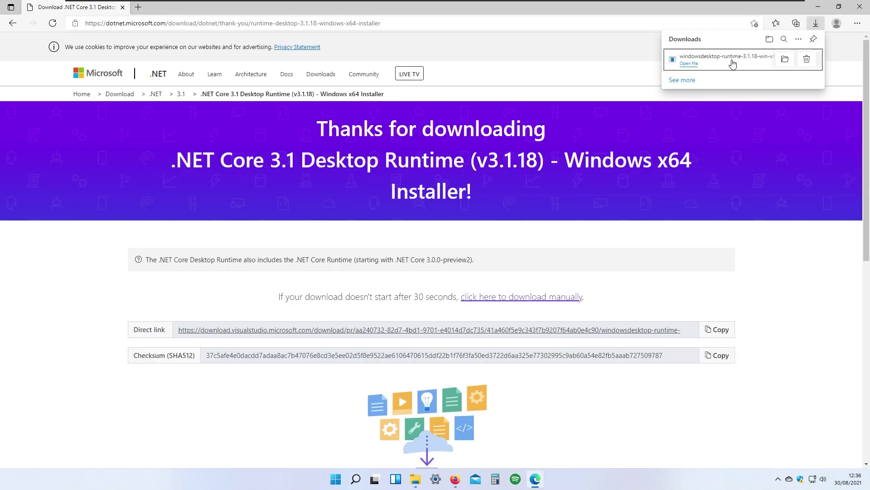
Step: Run the Windows Desktop Runtime 3.1.18 (x64) installer and approve its UAC prompt
left_click(732, 66)
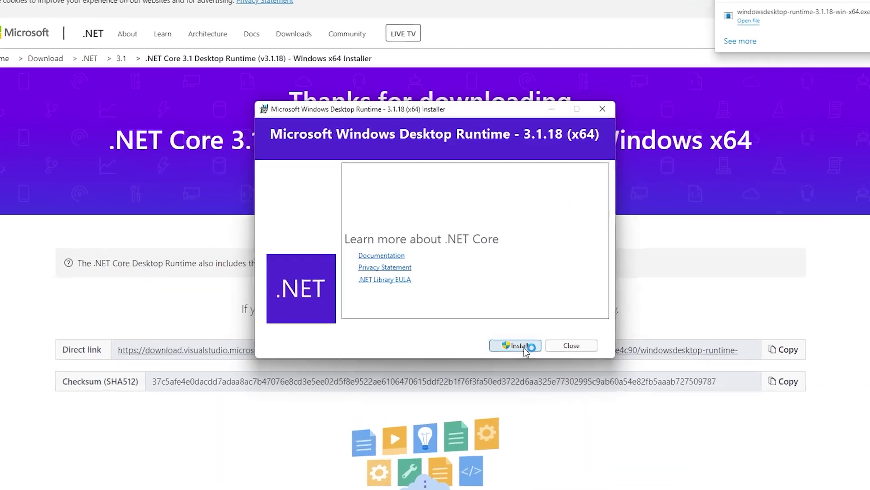
left_click(490, 323)
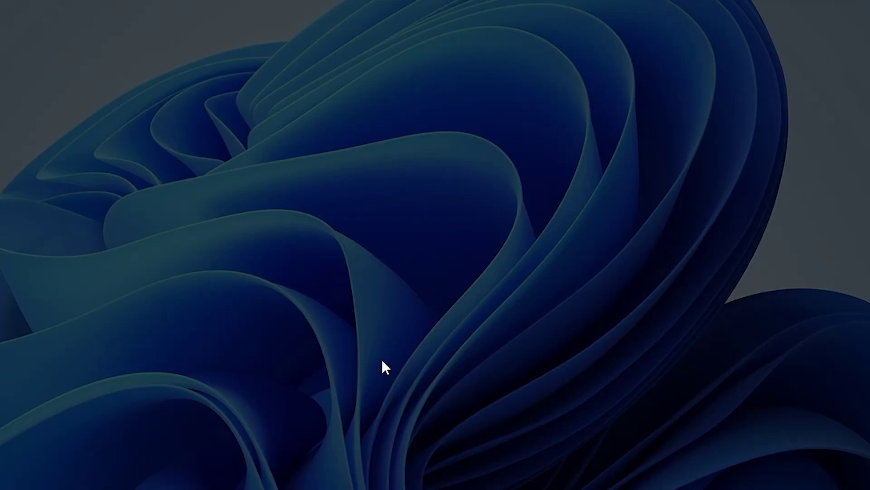
left_click(369, 373)
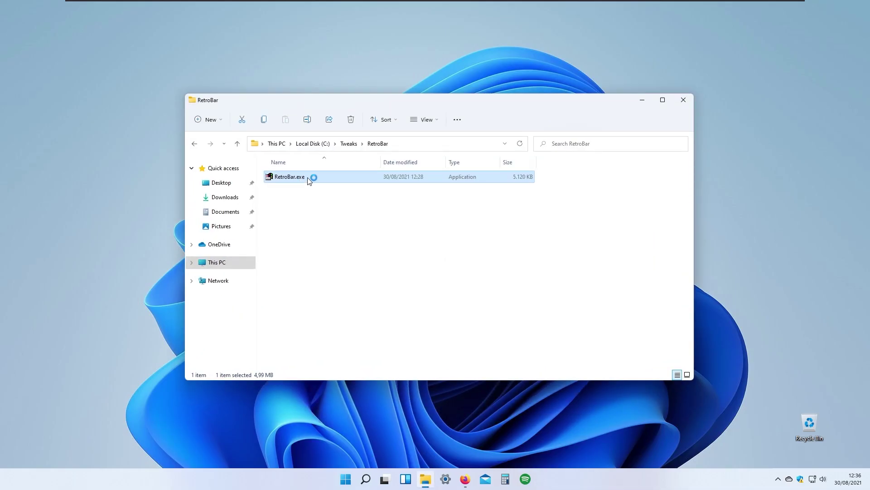
Step: Close the RetroBar folder window, test the classic taskbar's Start button, and open Settings
left_click(684, 100)
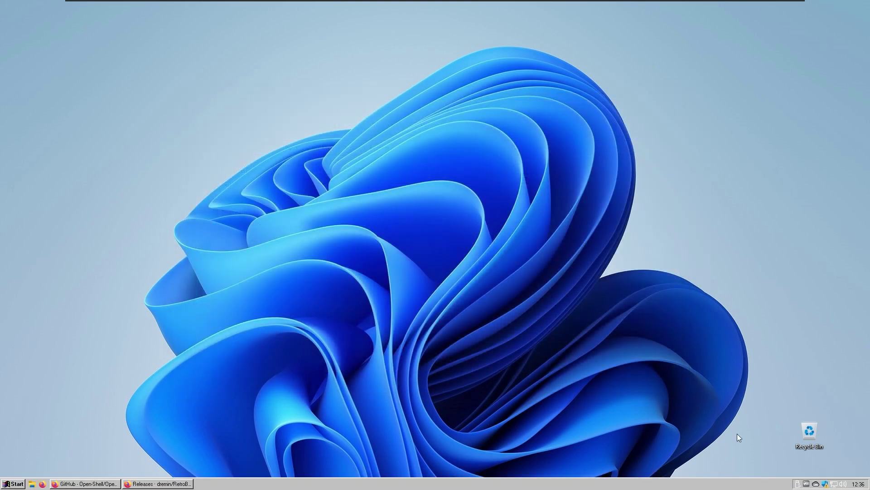
left_click(17, 484)
left_click(254, 260)
left_click(17, 484)
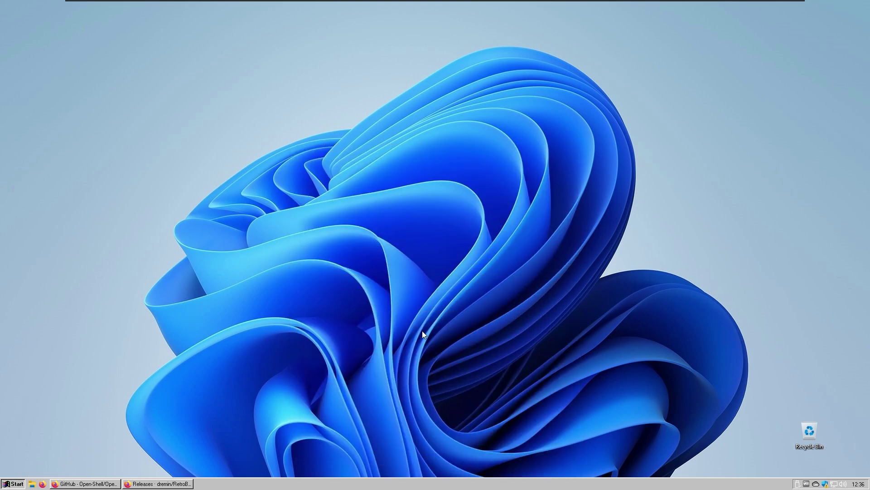
left_click(17, 484)
left_click(21, 480)
left_click(23, 485)
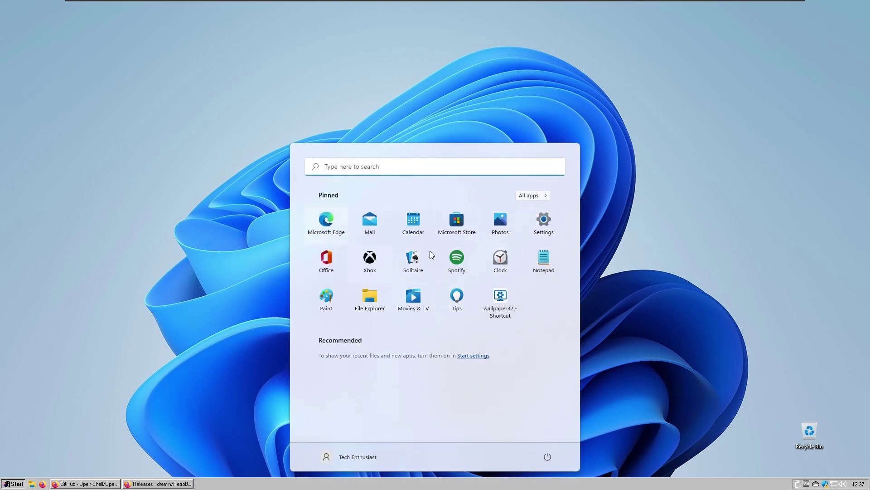
left_click(552, 221)
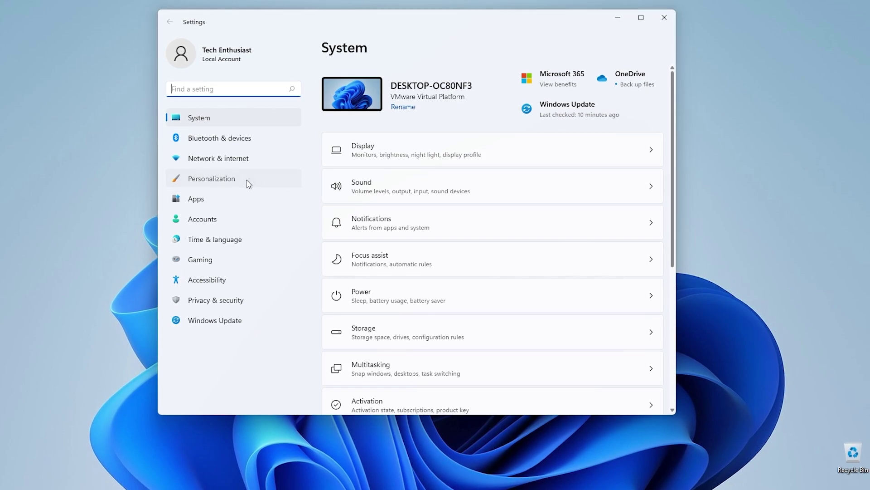
Step: Set Taskbar alignment to Left under Personalization > Taskbar > Taskbar behaviors
left_click(248, 184)
scroll(419, 325, "down", 3)
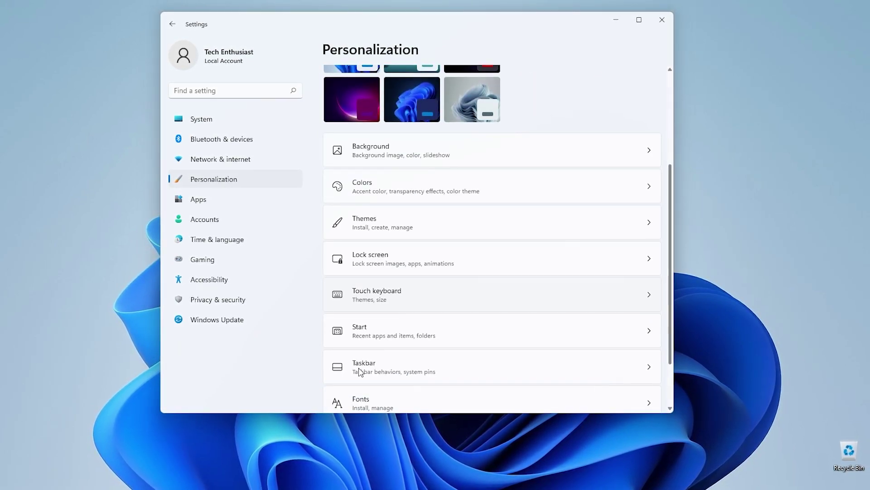
scroll(359, 372, "down", 1)
left_click(379, 345)
left_click(176, 26)
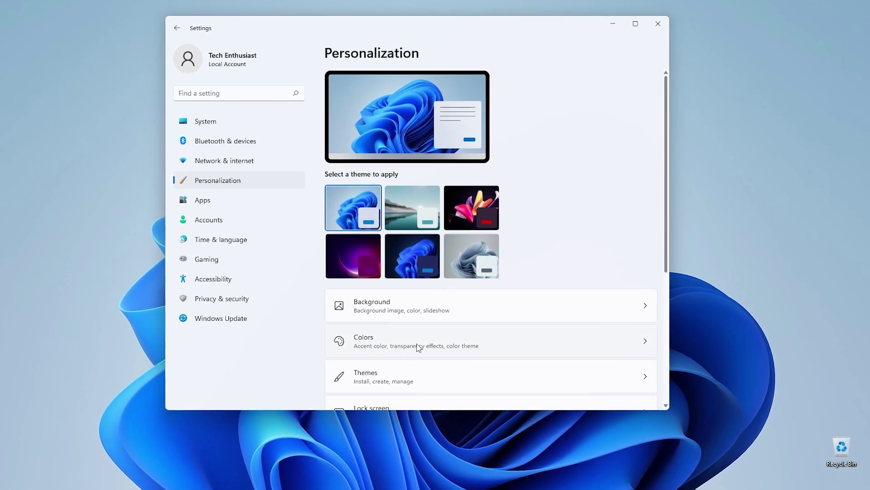
scroll(418, 347, "down", 5)
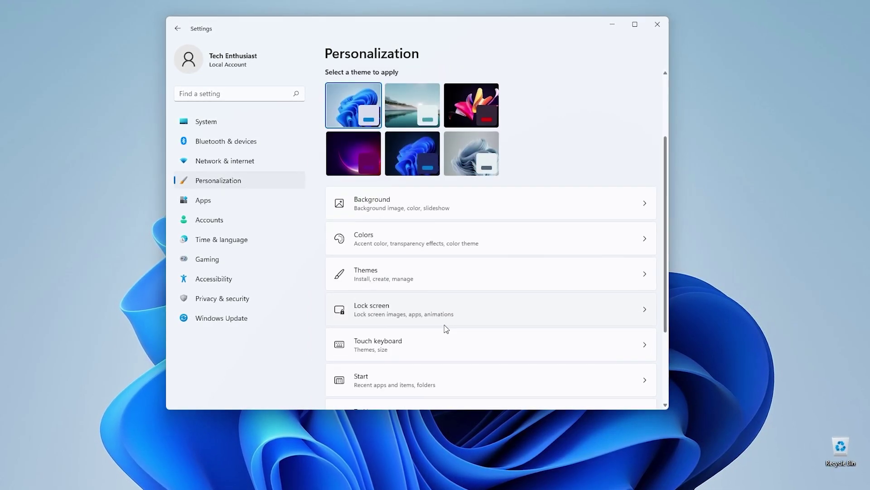
left_click(442, 309)
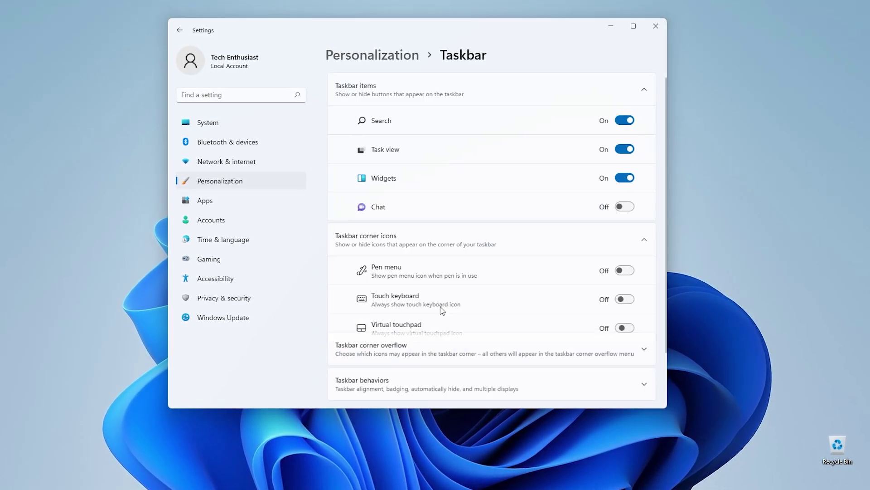
scroll(440, 306, "down", 2)
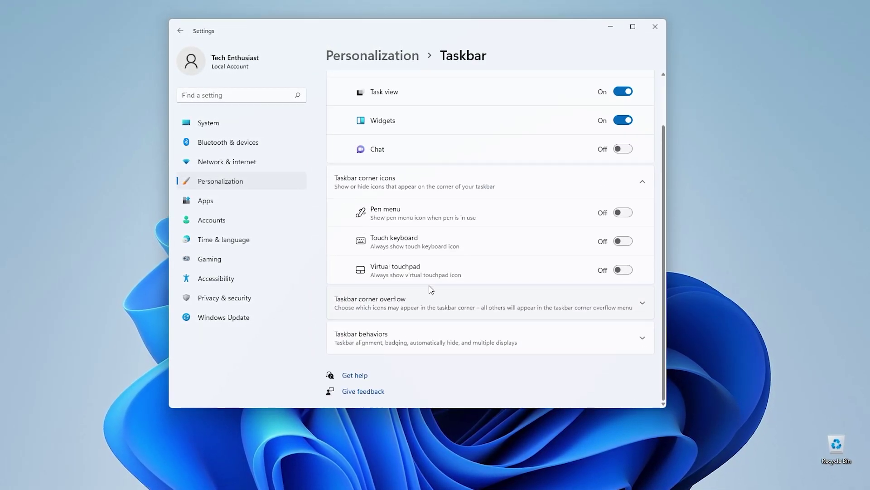
left_click(451, 339)
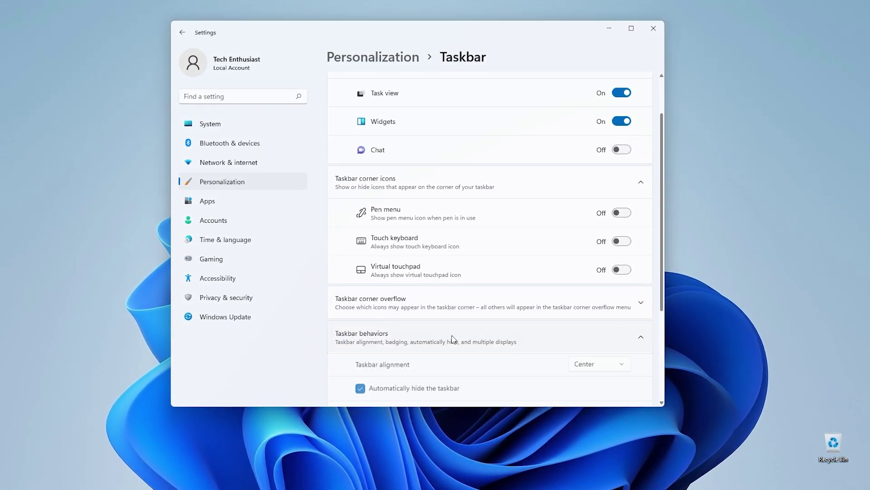
scroll(453, 339, "down", 2)
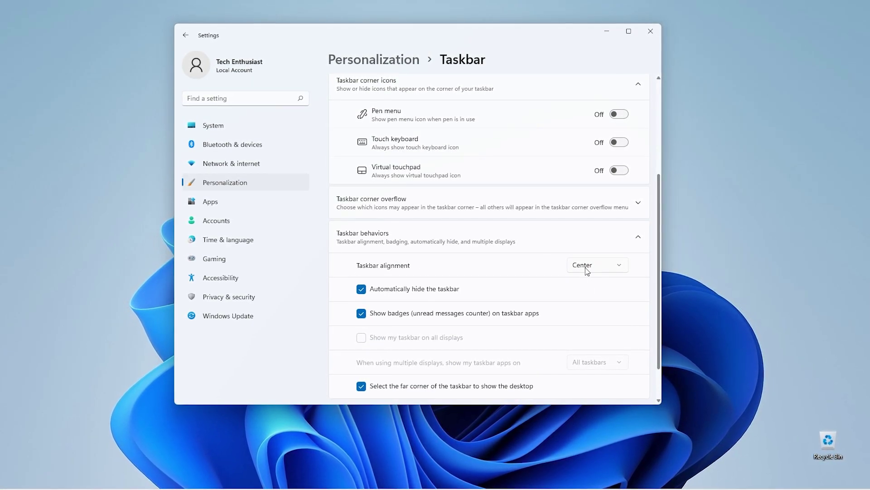
left_click(588, 267)
left_click(593, 249)
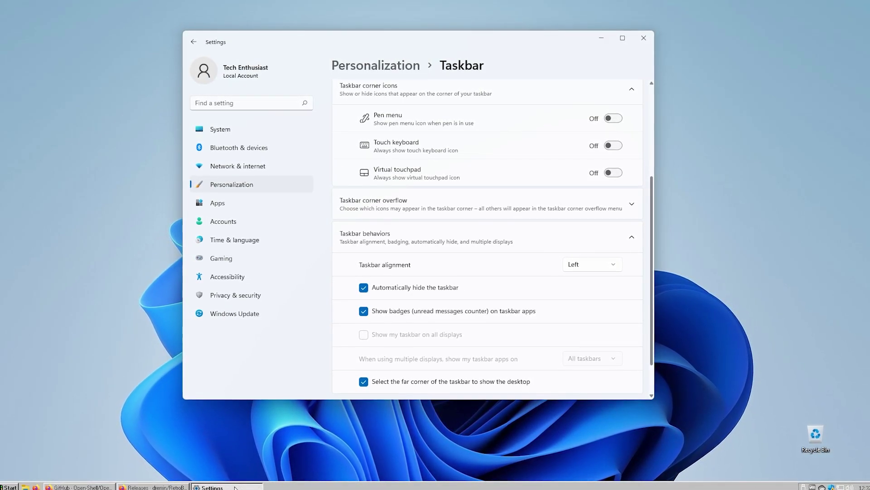
Step: Close Settings and check the Start menu's position from the classic taskbar
left_click(641, 41)
left_click(16, 485)
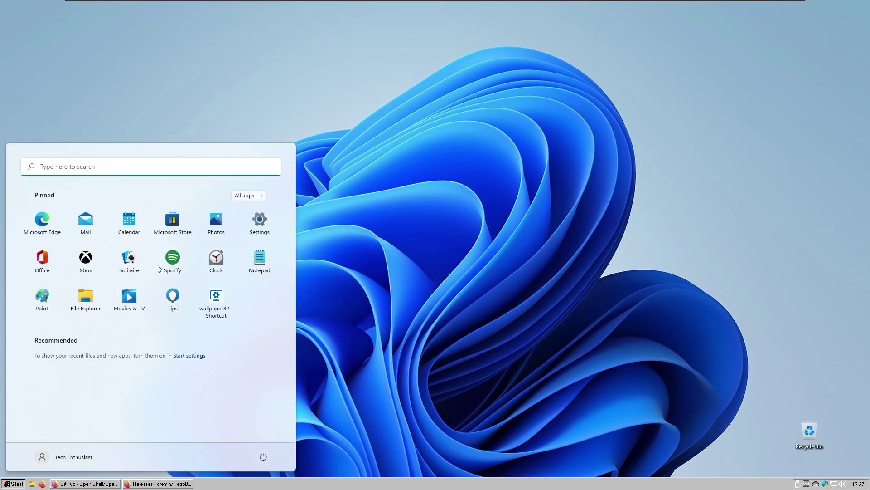
left_click(245, 113)
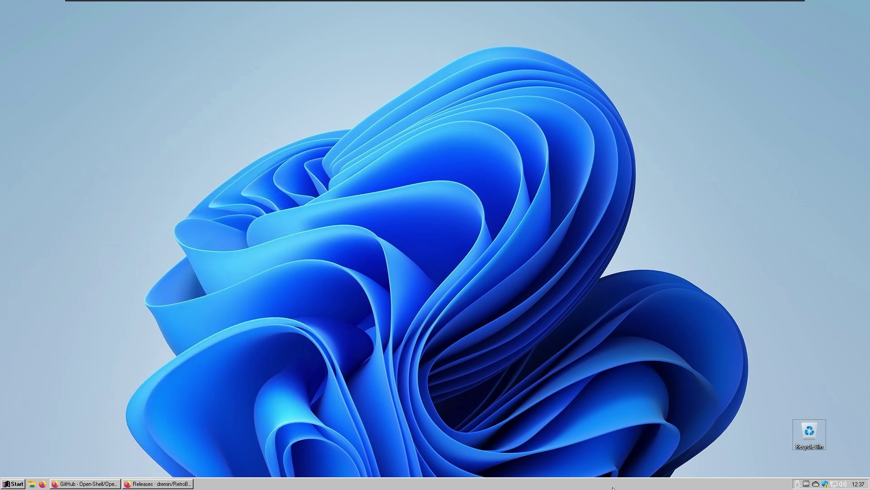
Step: Open RetroBar Properties from the taskbar's right-click menu and drag it to the screen centre
right_click(625, 481)
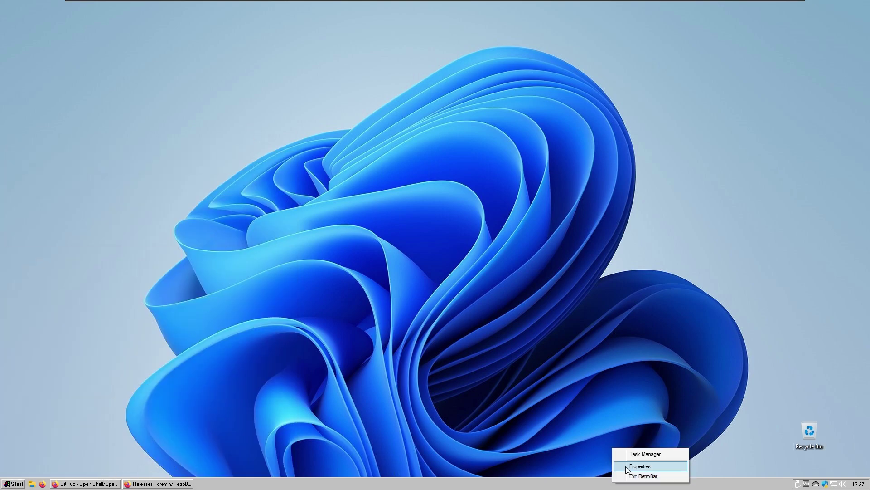
left_click(650, 467)
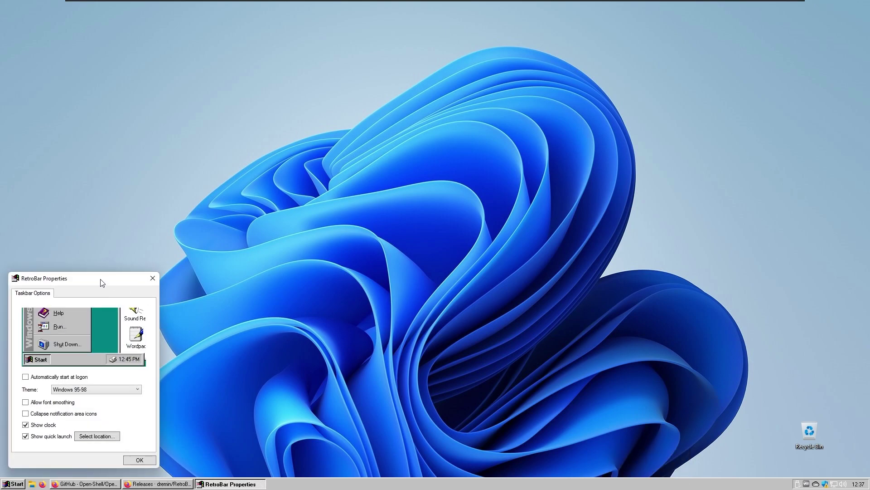
left_click_drag(102, 283, 487, 178)
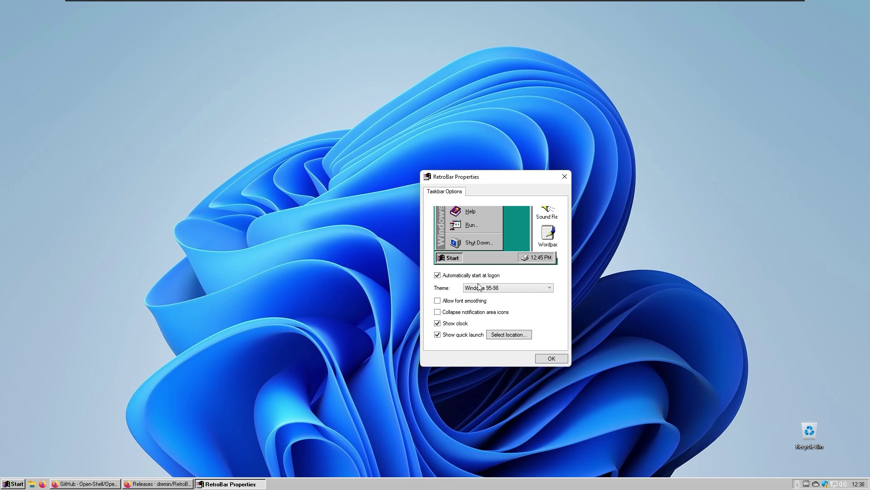
Step: Try the System and Watercolor taskbar themes, previewing the start menu
left_click_drag(496, 179, 476, 190)
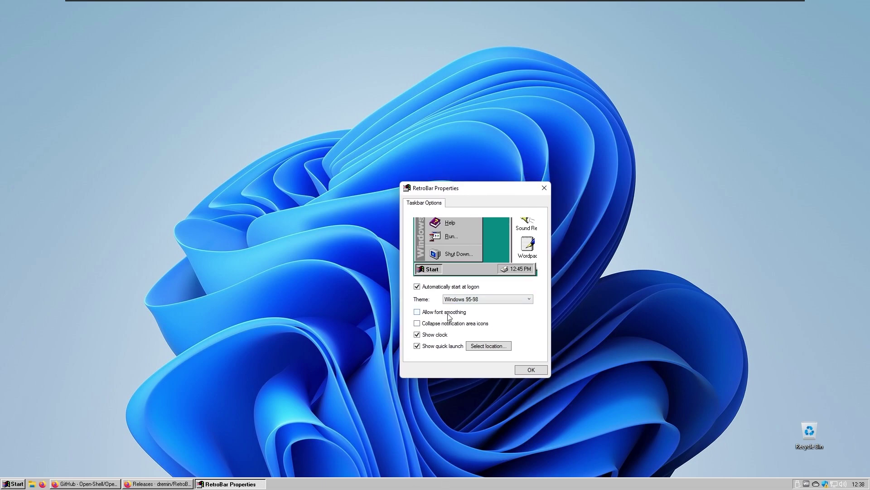
left_click(464, 303)
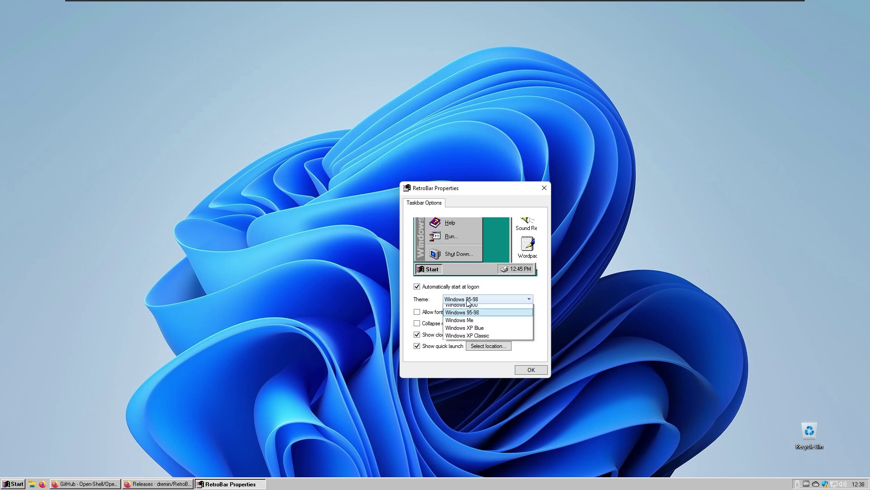
left_click(480, 310)
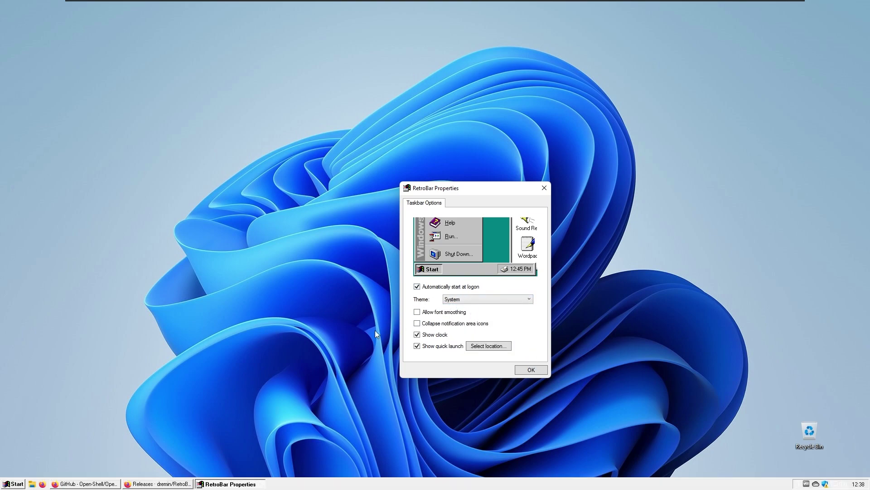
left_click(493, 300)
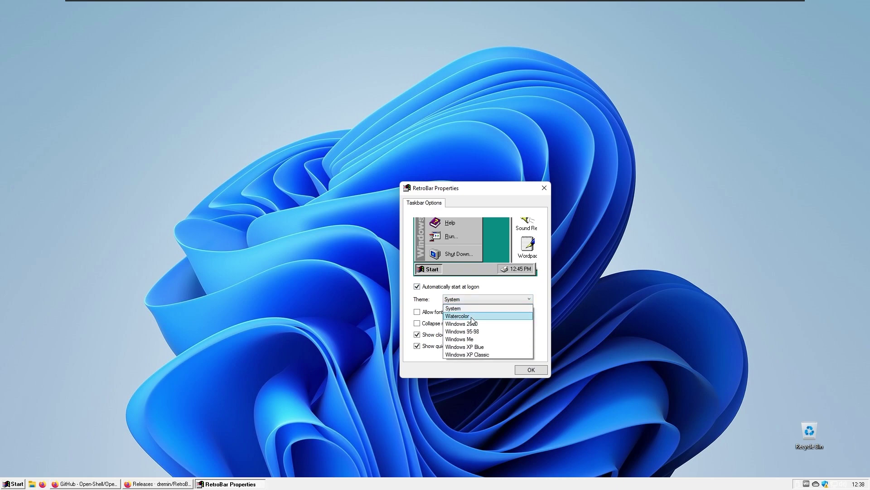
left_click(471, 317)
left_click(7, 484)
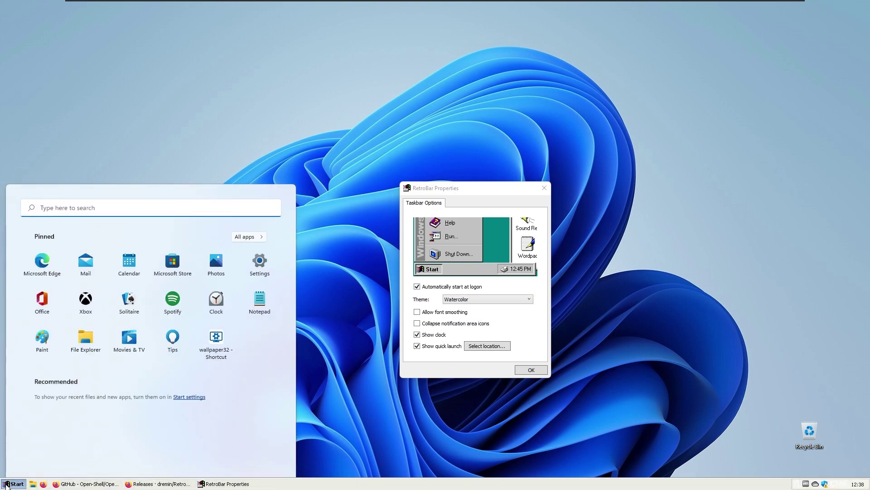
left_click(8, 484)
Step: Cycle through the Windows 2000, Windows 95-98, Windows Me and Windows XP Blue themes
left_click(477, 299)
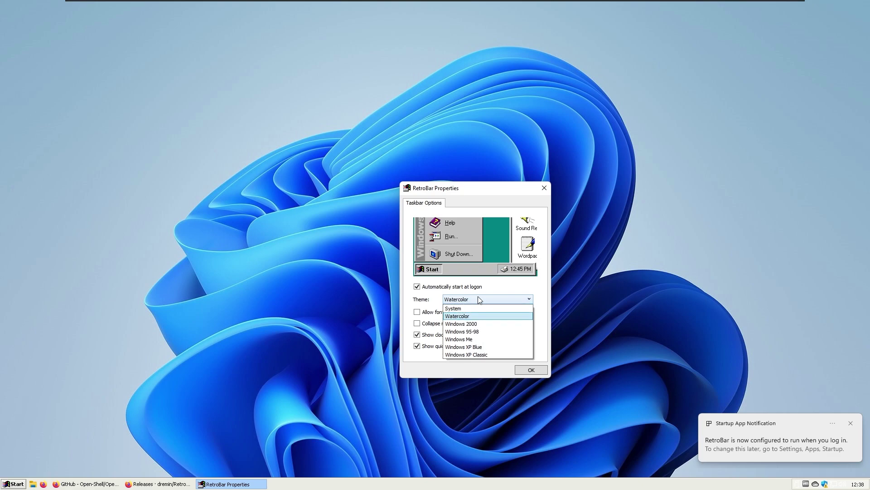
left_click(480, 324)
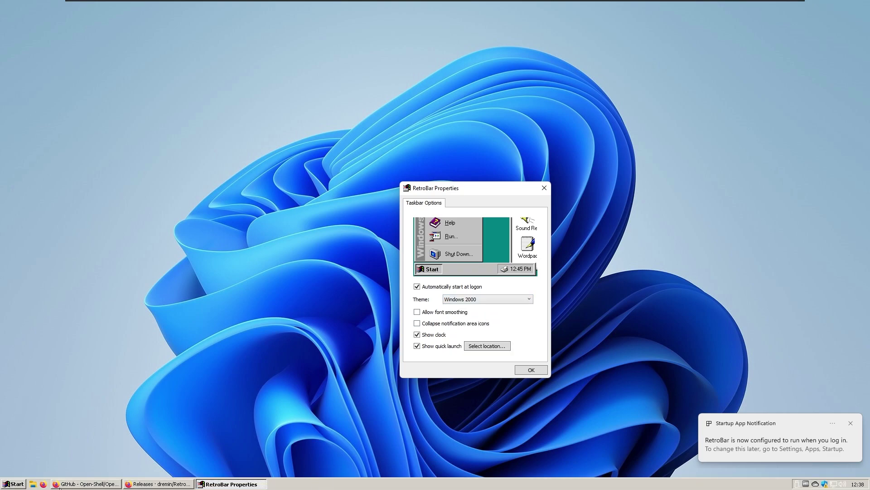
left_click(483, 296)
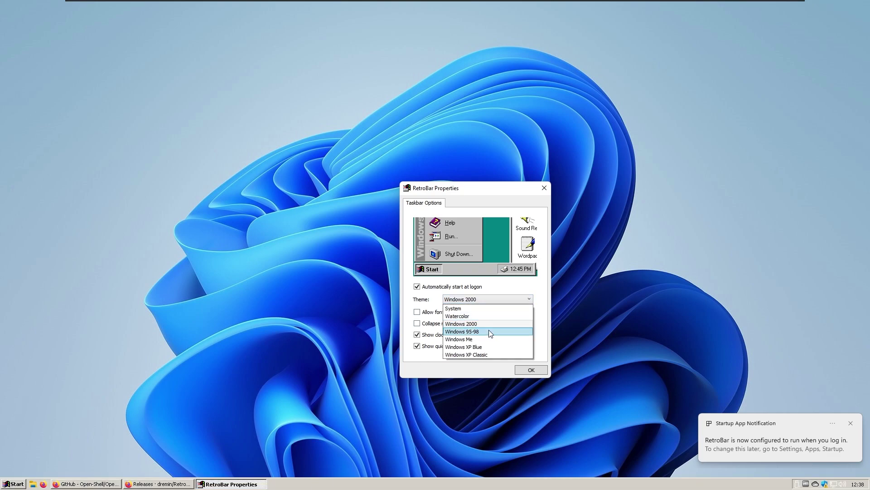
left_click(489, 330)
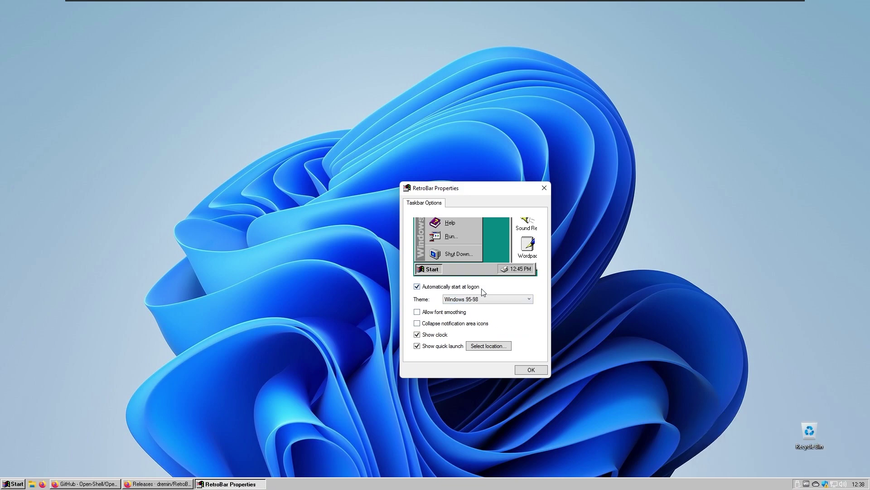
left_click(485, 299)
left_click(493, 340)
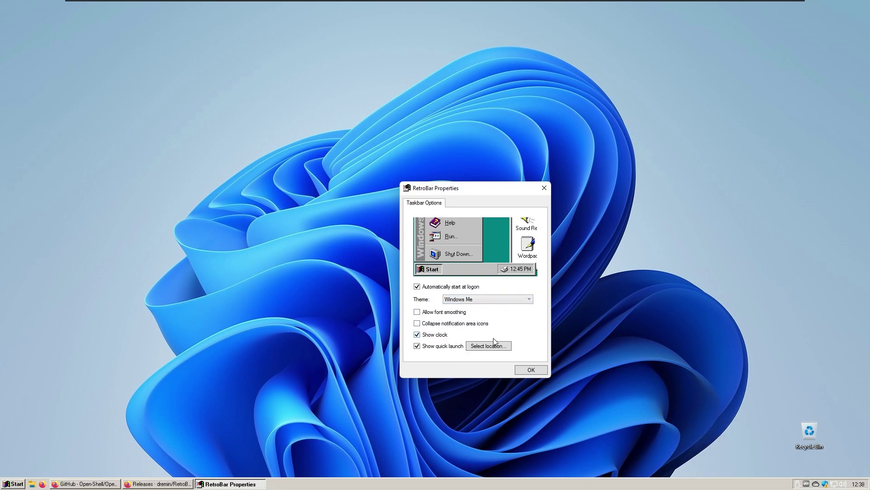
left_click(491, 301)
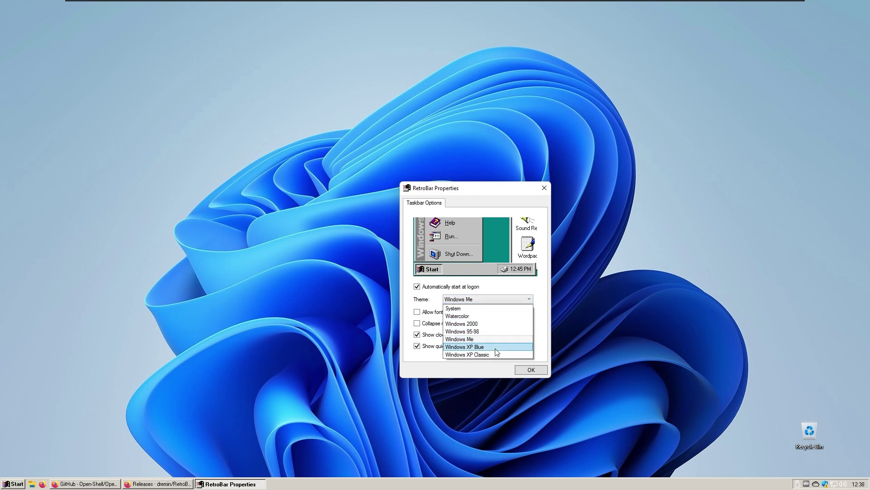
left_click(493, 348)
Step: Briefly try Windows XP Classic, then settle on the Windows XP Blue theme
key("super")
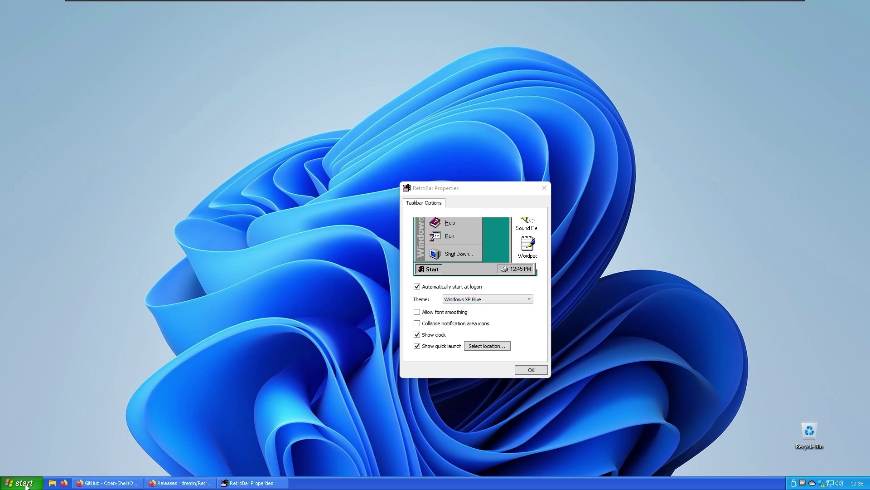
key("super")
left_click(493, 301)
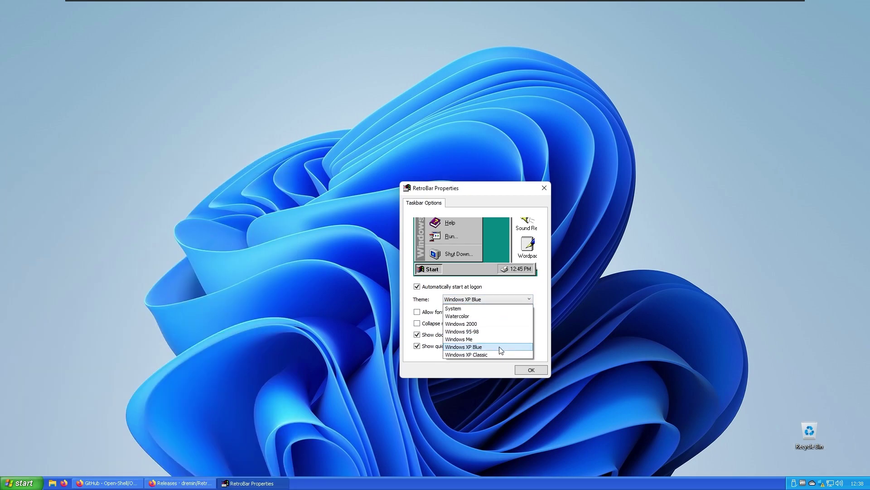
left_click(498, 353)
left_click(25, 484)
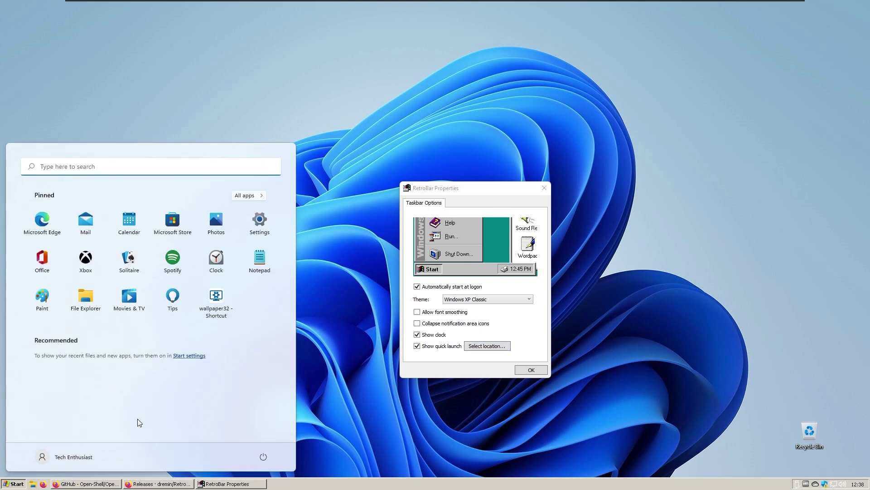
left_click(498, 301)
left_click(483, 195)
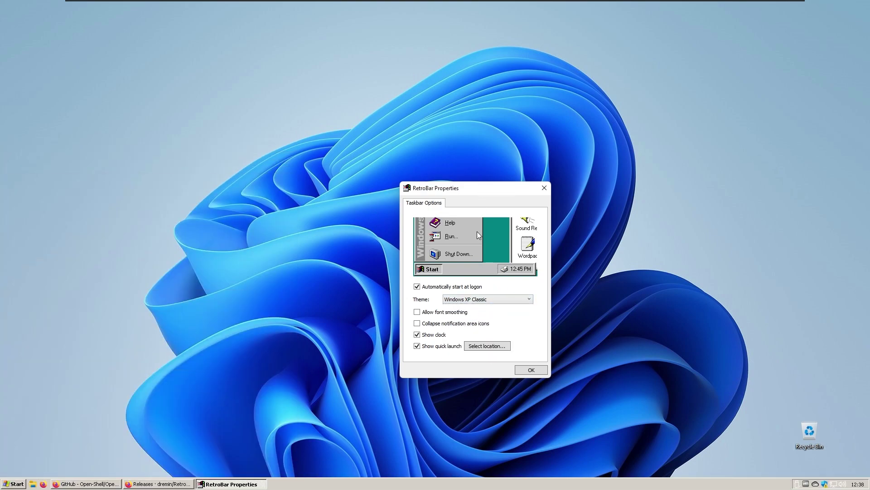
left_click(480, 302)
left_click(492, 347)
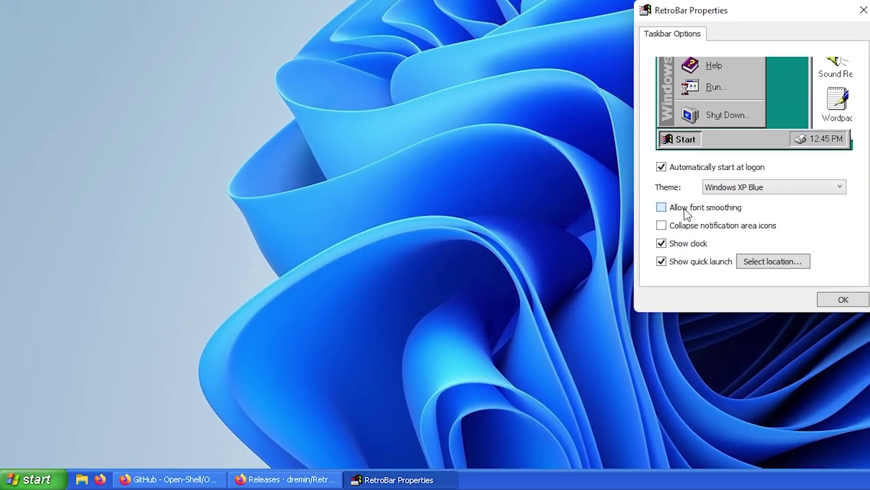
Step: Turn on Allow font smoothing, comparing it on and off along the way
left_click(685, 210)
left_click(54, 482)
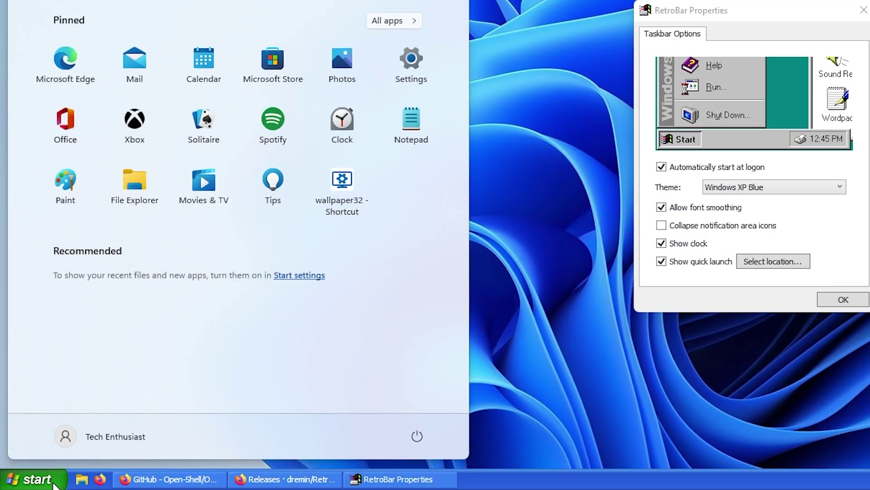
left_click(53, 482)
left_click(669, 207)
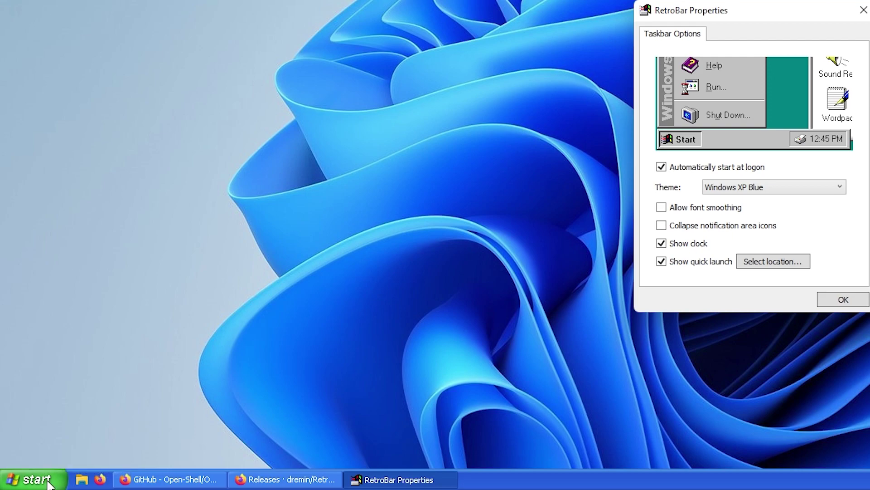
left_click(663, 208)
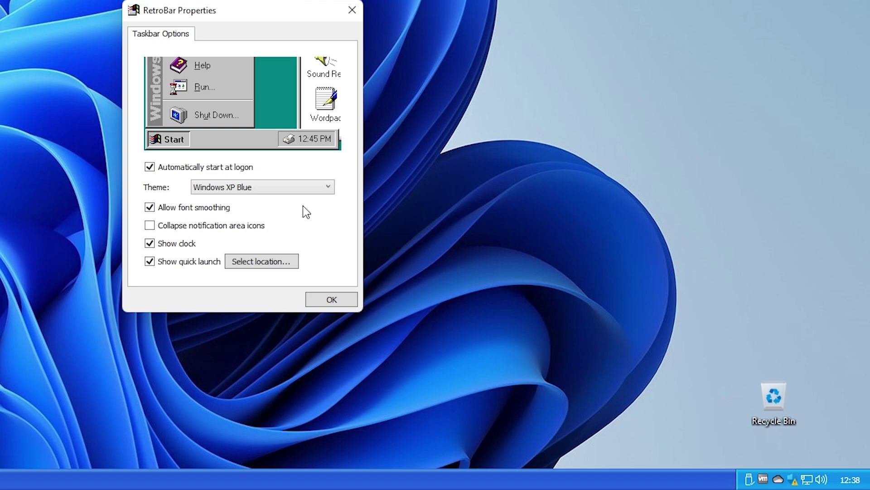
Step: Enable Collapse notification area icons and test the tray chevron, leaving the icons expanded
left_click(182, 227)
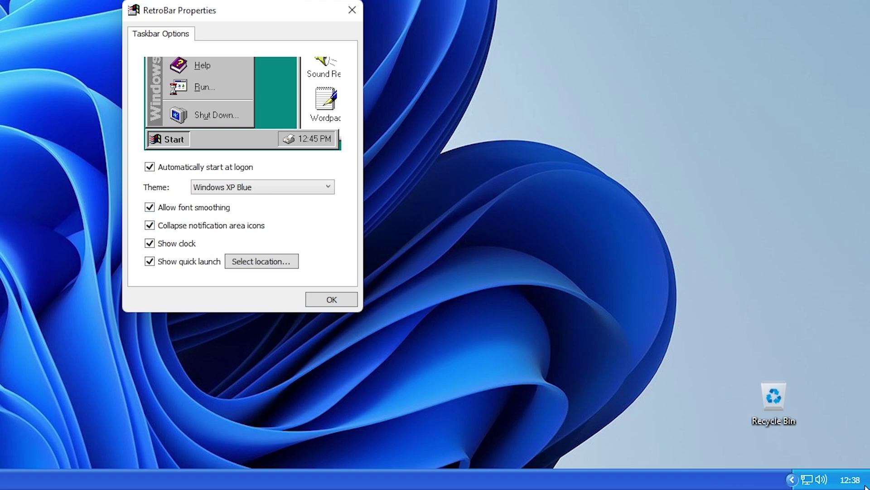
left_click(791, 479)
left_click(728, 480)
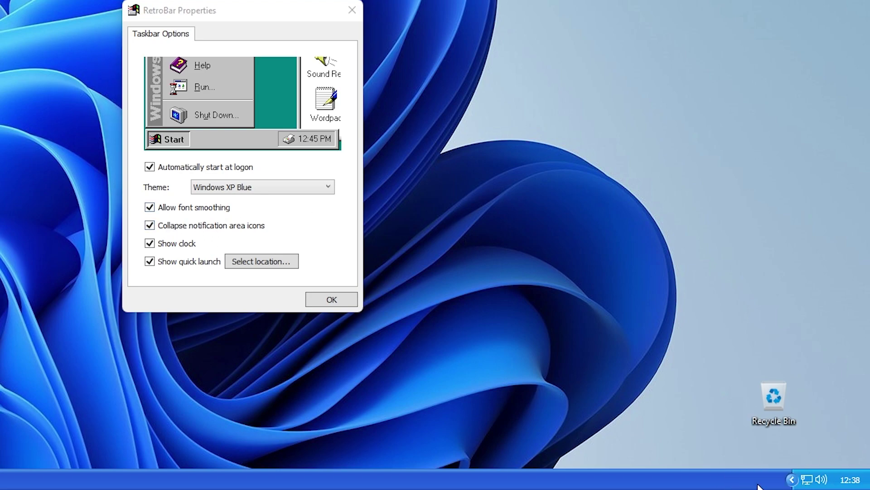
left_click(791, 479)
left_click(733, 480)
left_click(791, 480)
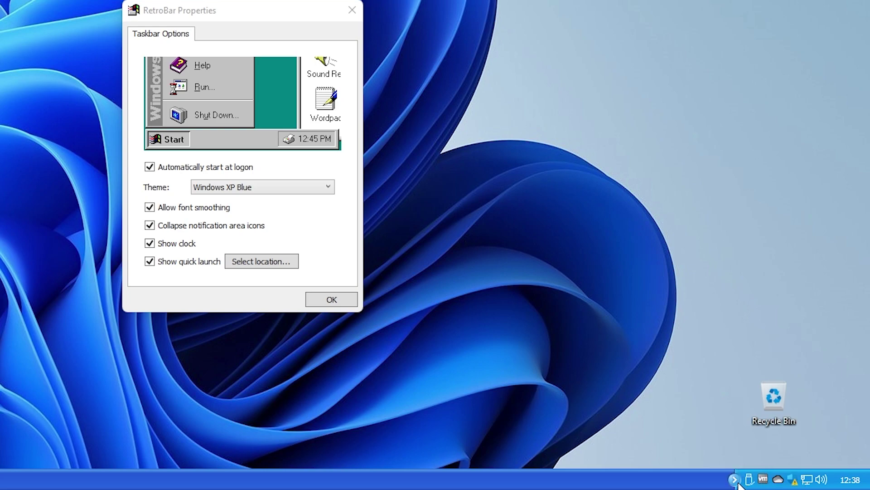
left_click(735, 480)
left_click(792, 481)
Step: Toggle Show clock off and back on so the clock stays visible
left_click(152, 248)
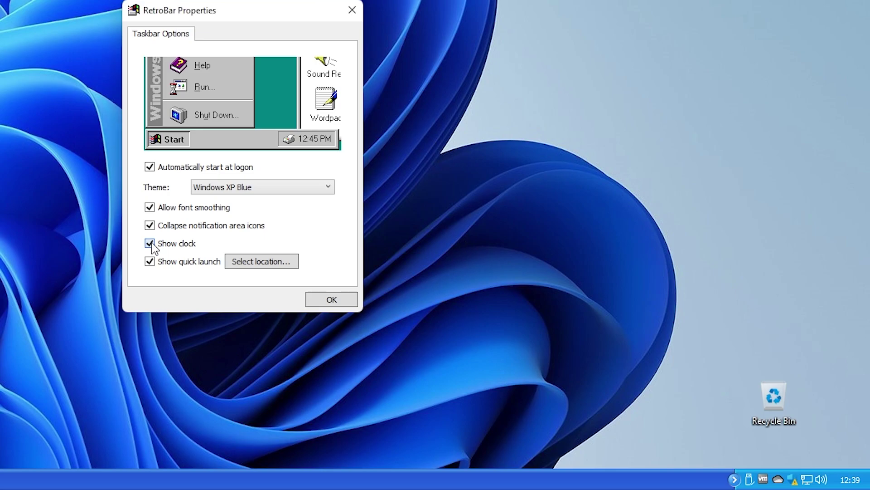
left_click(151, 248)
left_click(150, 244)
left_click(150, 243)
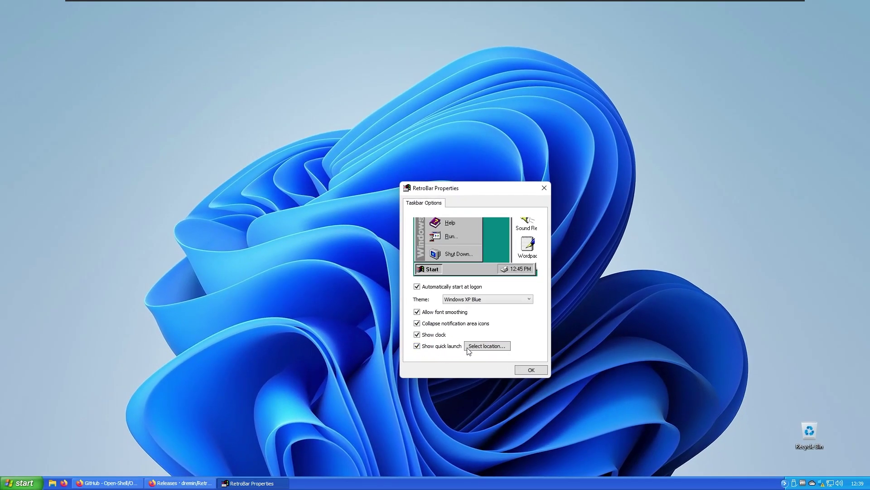
Step: Cancel the Quick Launch folder chooser and close the taskbar properties with OK
left_click(435, 332)
key("ctrl+v")
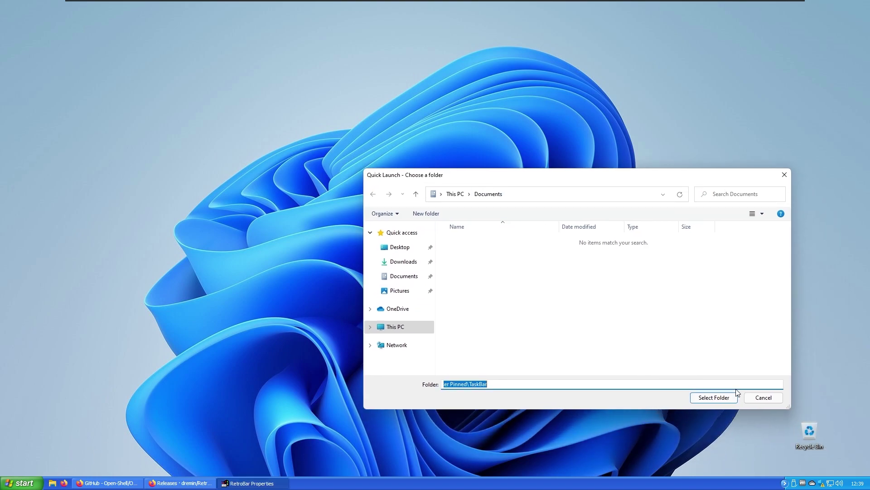
left_click(764, 397)
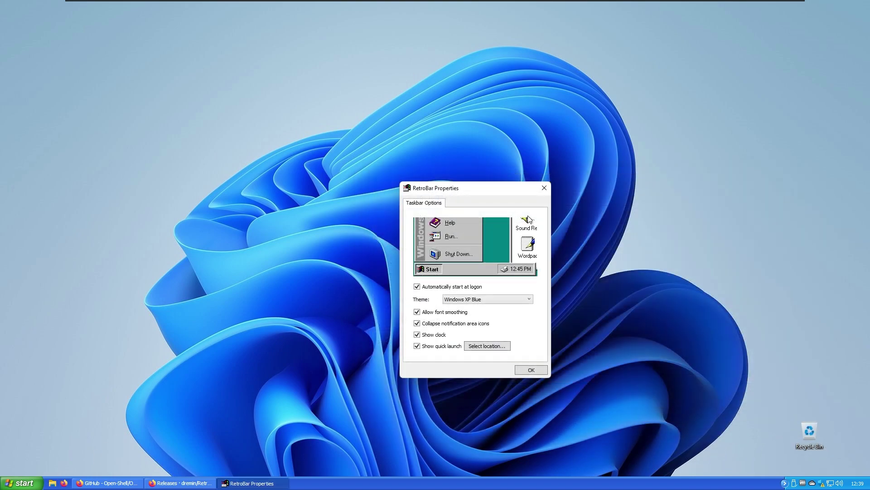
left_click_drag(489, 192, 473, 186)
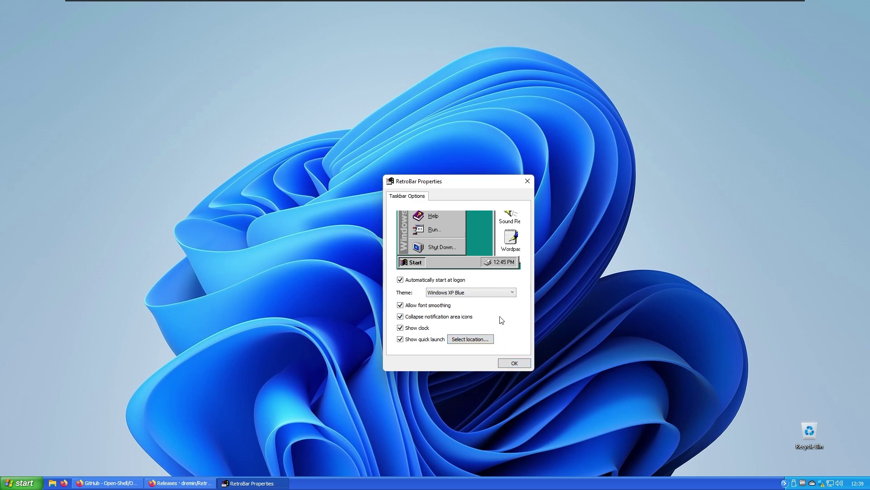
left_click(520, 364)
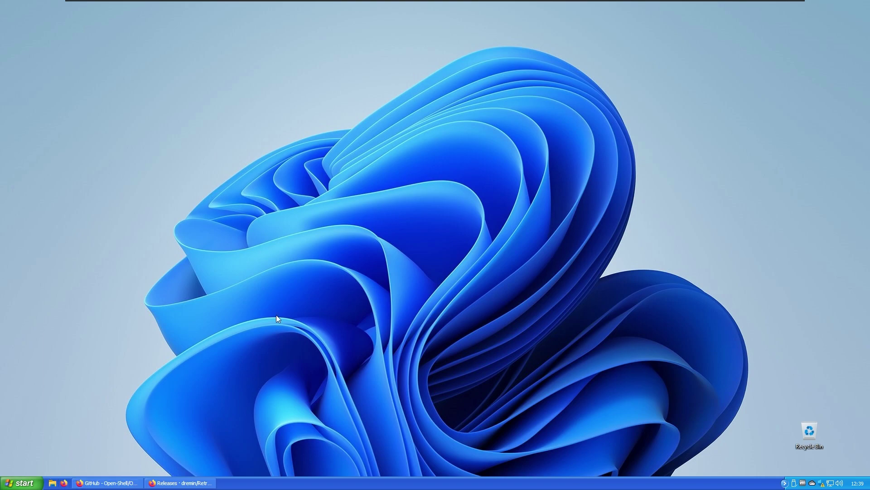
Step: Open This PC from Quick Launch, minimize it, and close the RetroBar releases browser window
left_click(52, 482)
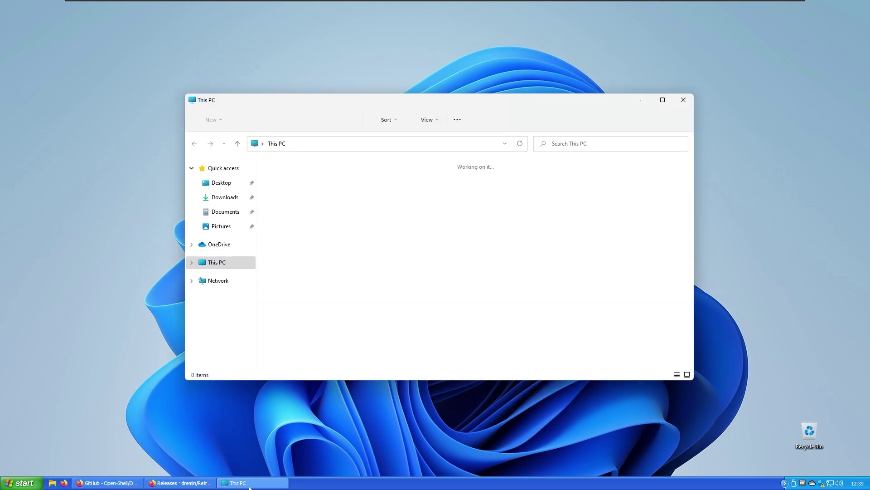
left_click(199, 483)
left_click(109, 483)
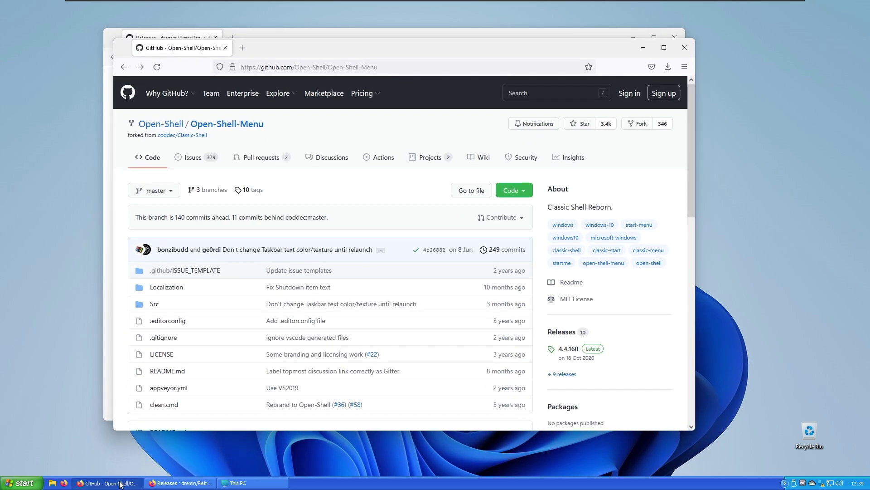
left_click(177, 483)
left_click(236, 483)
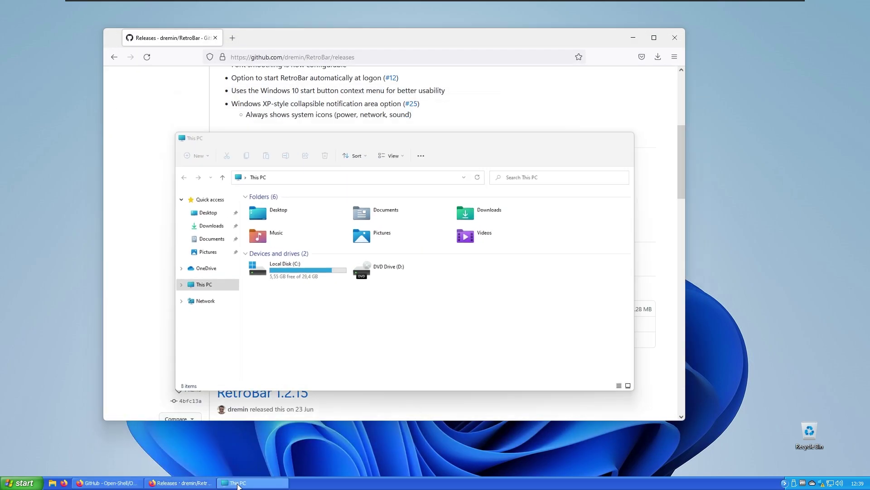
left_click(236, 483)
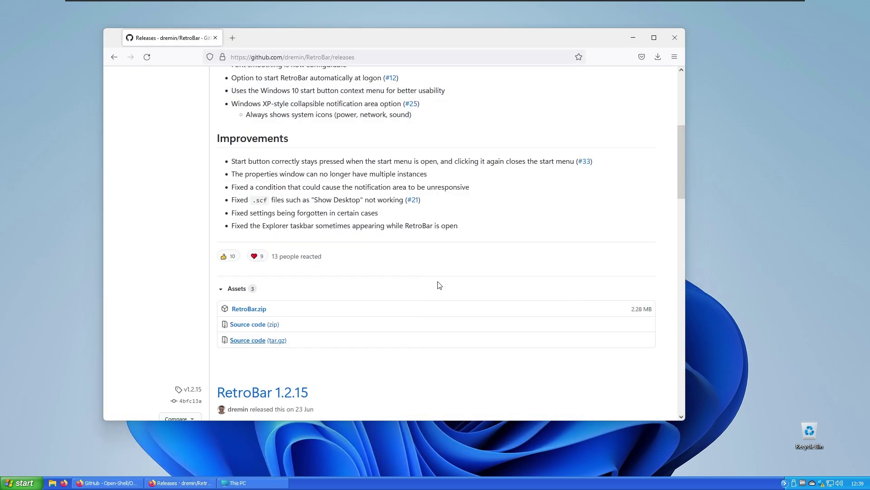
left_click(679, 41)
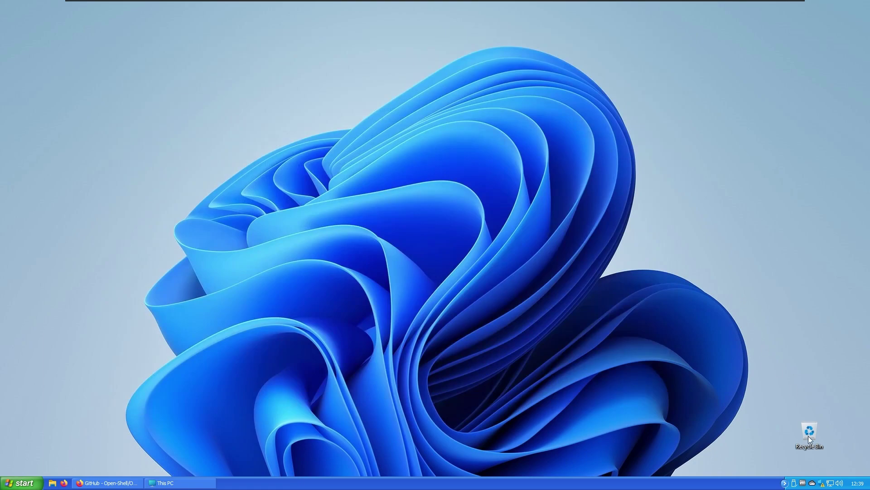
Step: Open the Date and Time dialog from the clock and cancel it without changes
double_click(857, 484)
left_click_drag(130, 41, 249, 62)
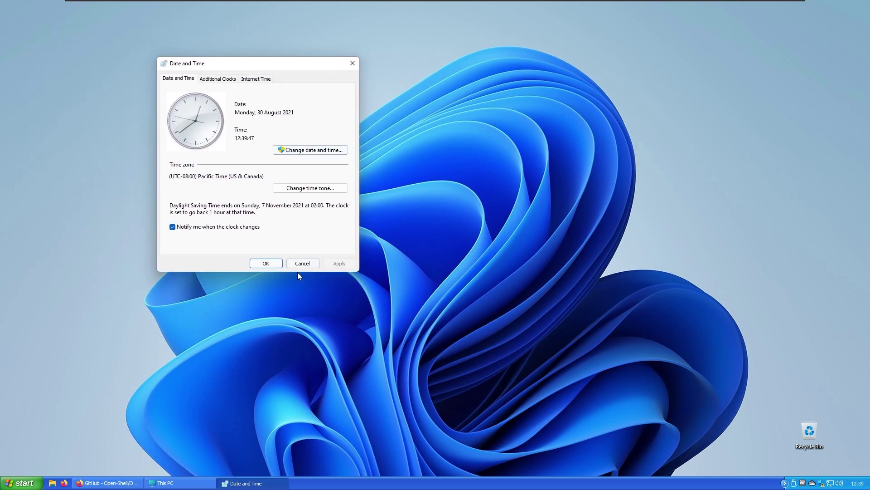
left_click(301, 263)
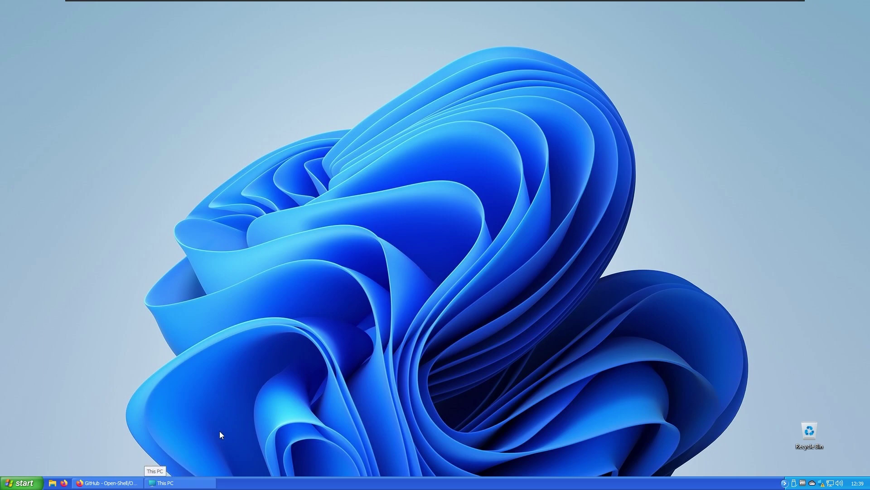
Step: Restore the Open-Shell GitHub page in Firefox and show all releases
left_click(123, 480)
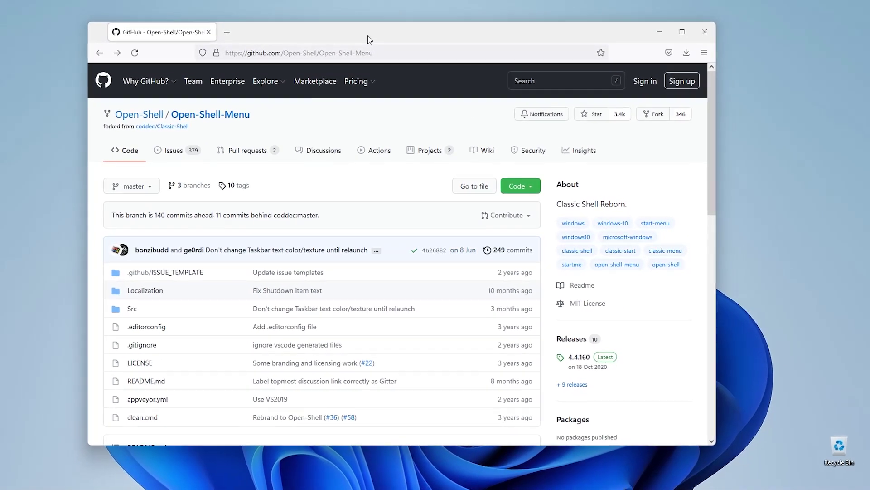
key("super")
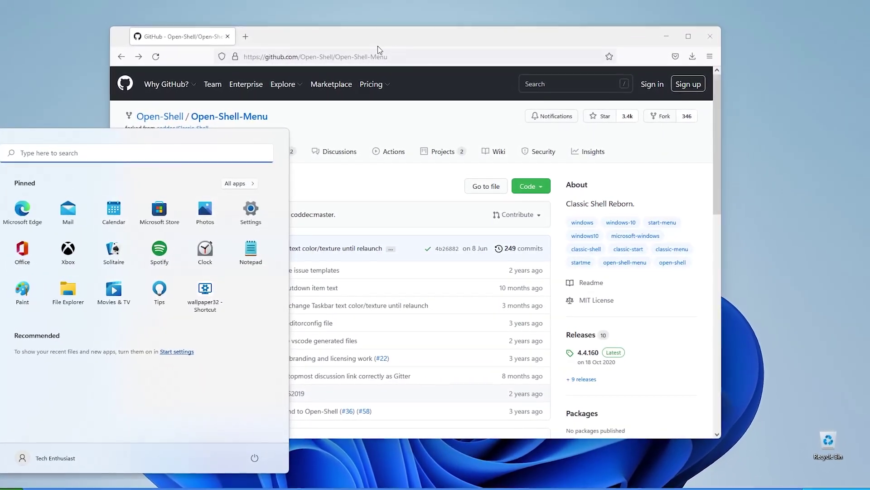
left_click(379, 40)
scroll(597, 287, "down", 2)
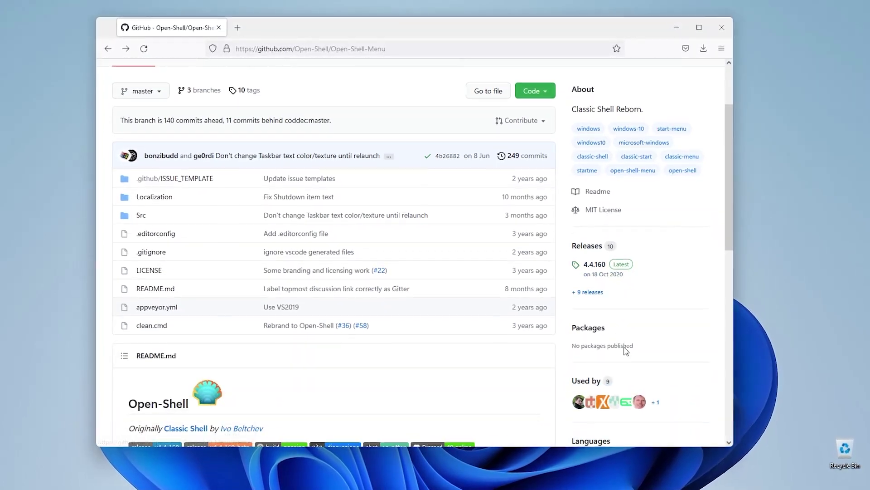
left_click(601, 285)
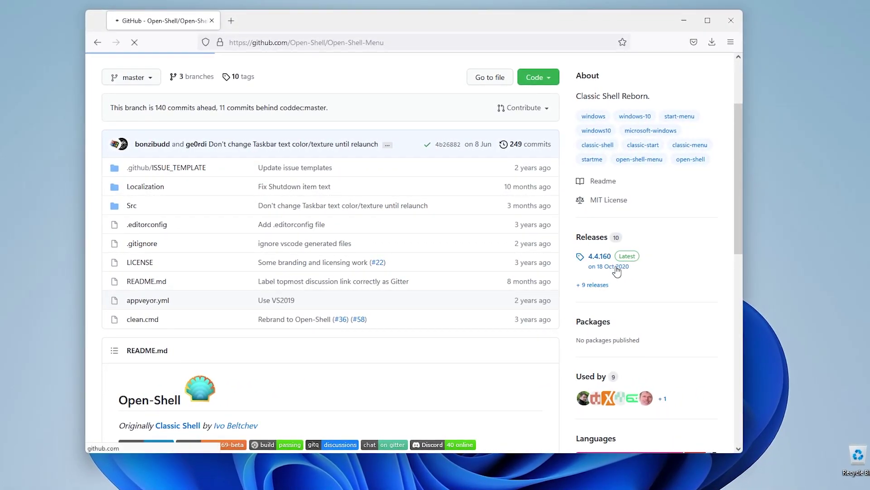
Step: Download and save OpenShellSetup_4_4_169.exe from the 4.4.169 release assets, then run it
scroll(453, 268, "down", 3)
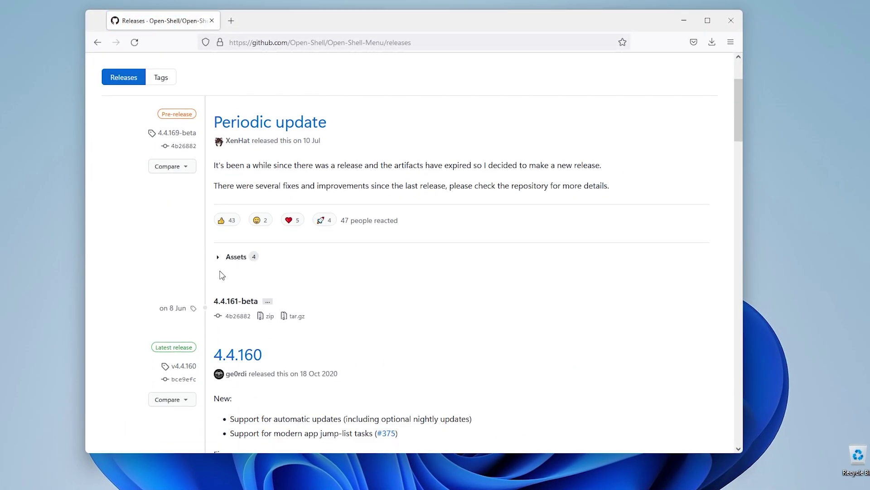
left_click(218, 257)
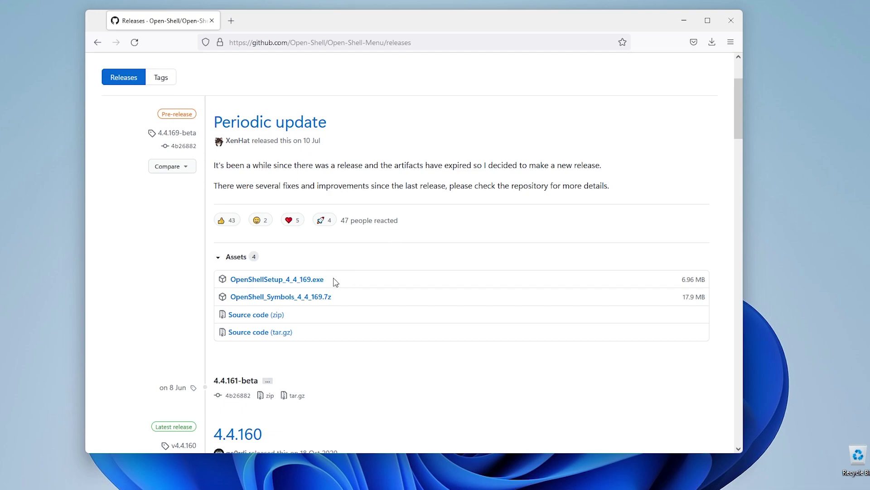
scroll(320, 200, "down", 3)
scroll(375, 211, "up", 3)
scroll(317, 290, "down", 3)
scroll(230, 276, "up", 3)
left_click(305, 280)
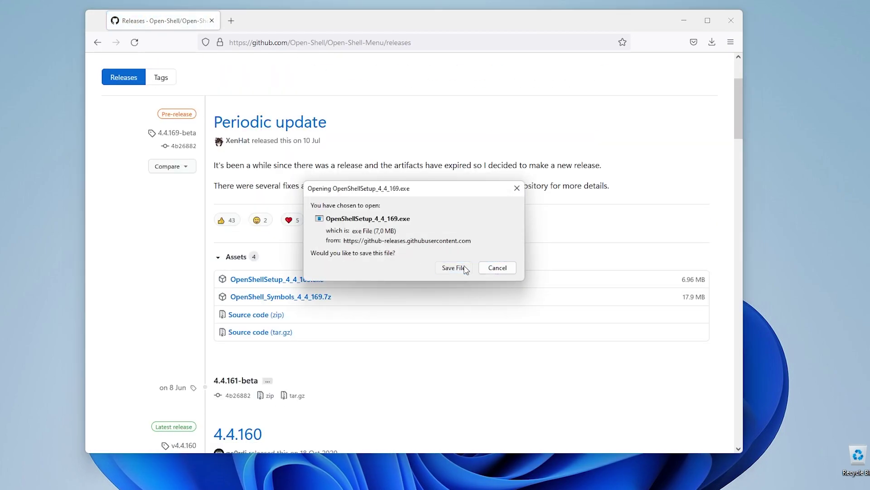
left_click(465, 269)
left_click(712, 42)
left_click(671, 70)
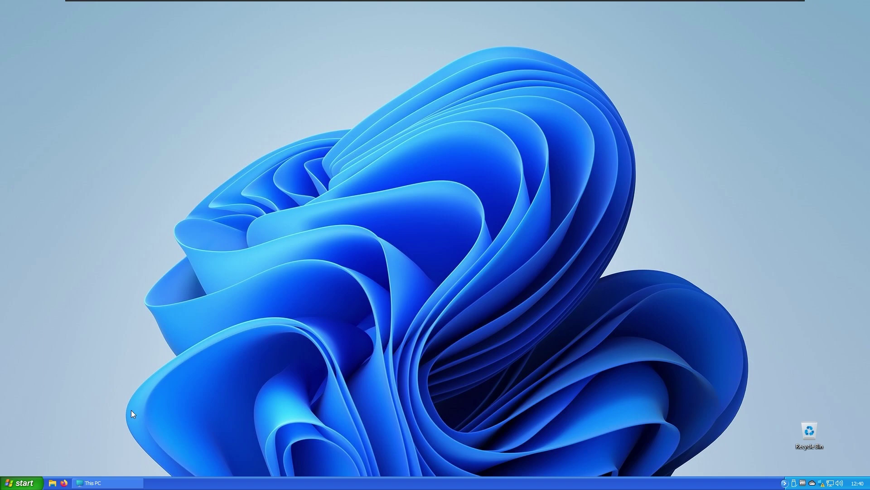
Step: Open Open-Shell Menu Settings and toggle Replace Start button on, then off
key("super")
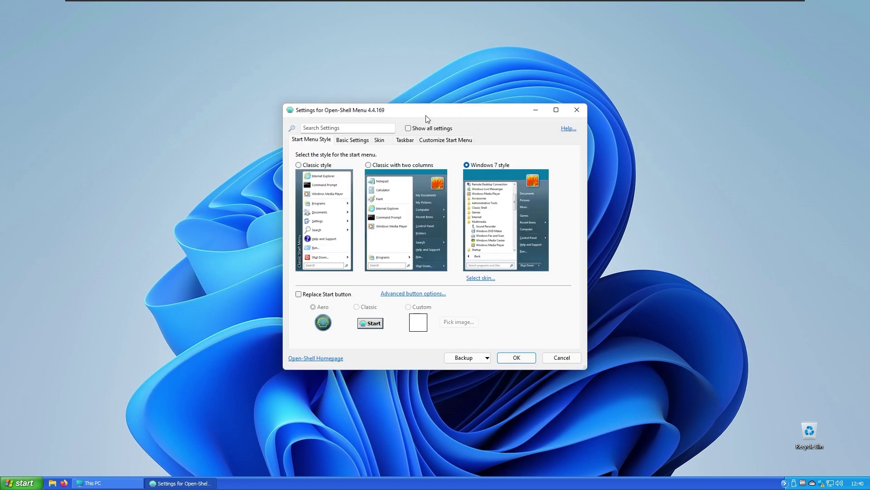
left_click_drag(426, 118, 437, 119)
left_click(342, 294)
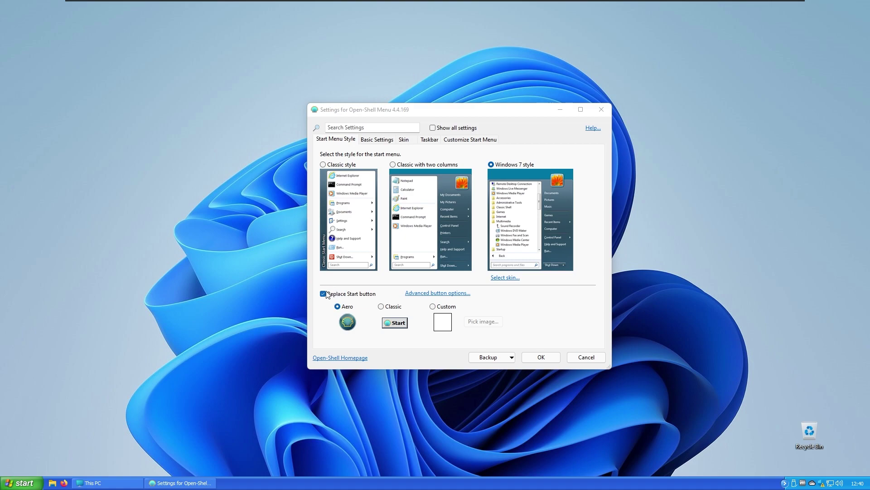
left_click(327, 295)
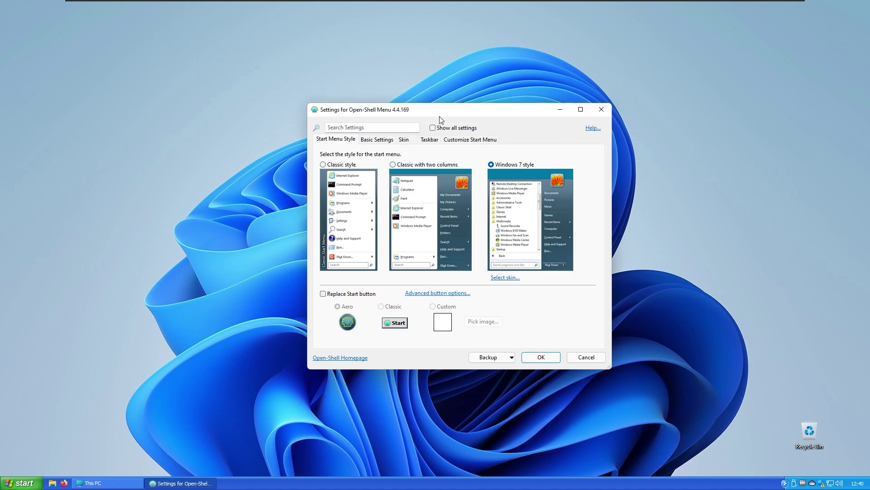
left_click_drag(439, 116, 429, 127)
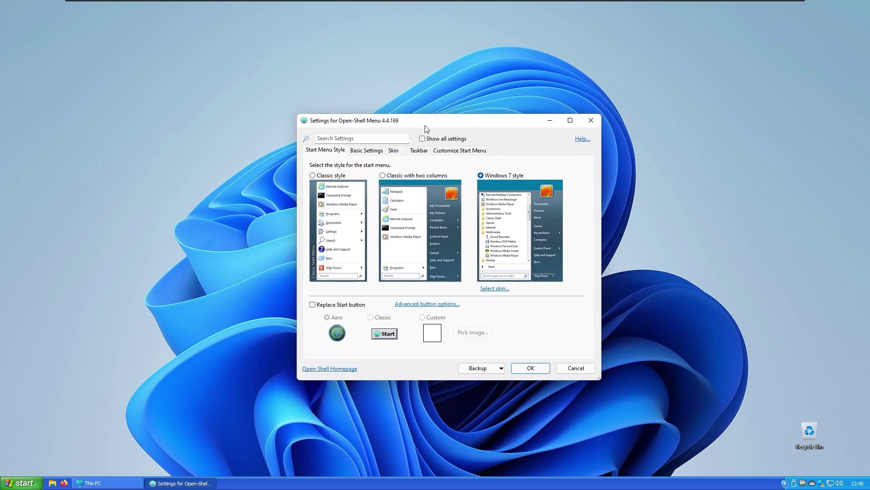
Step: Preview the Classic, Classic with two columns, and Windows 7 start menu styles
left_click(320, 188)
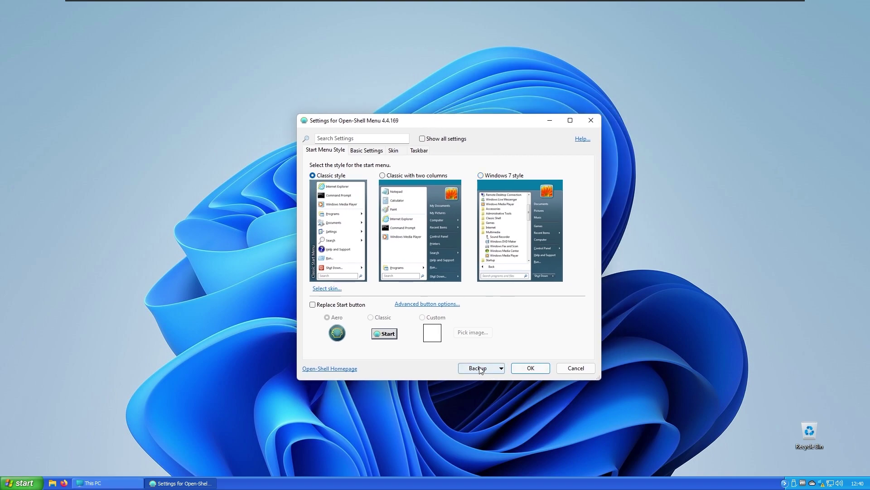
left_click(39, 479)
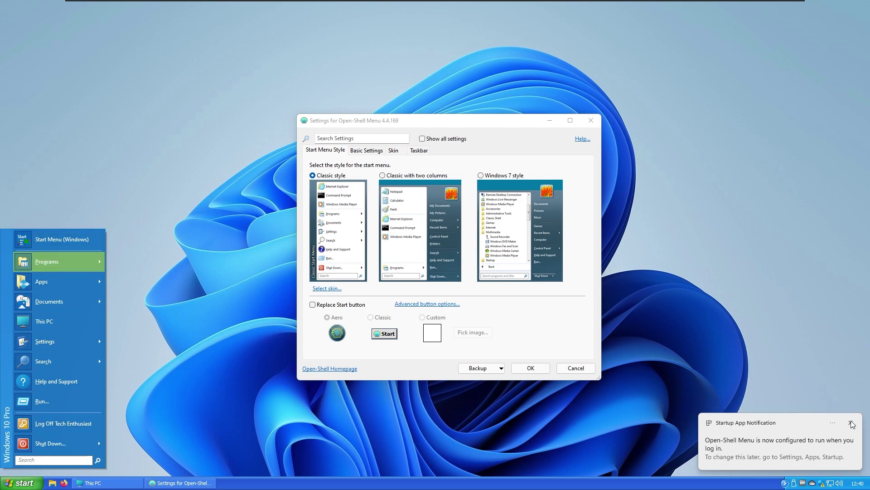
left_click(413, 212)
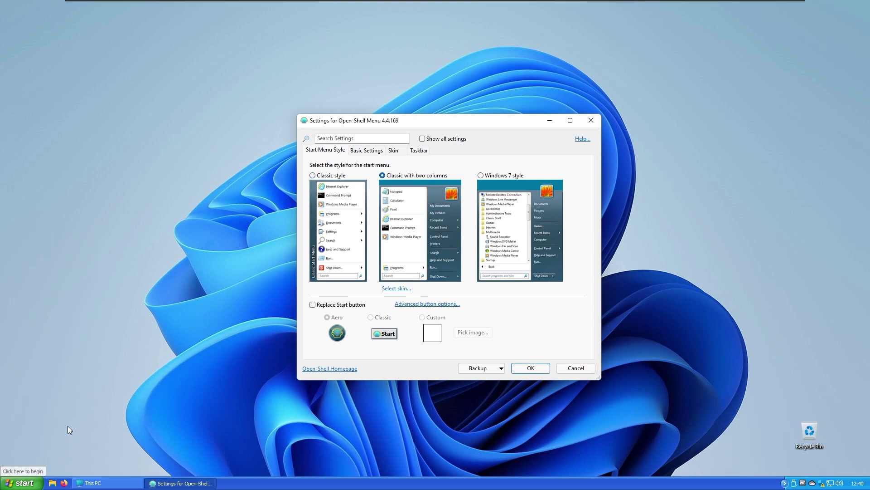
left_click(22, 483)
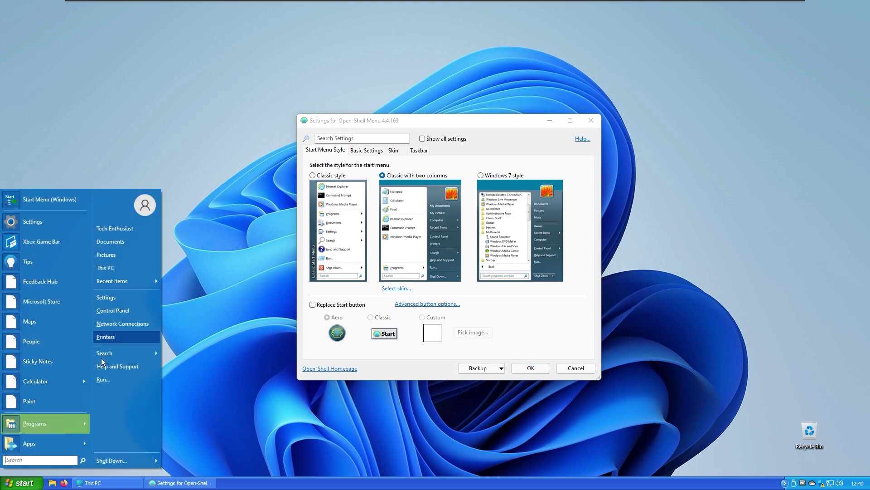
left_click(538, 195)
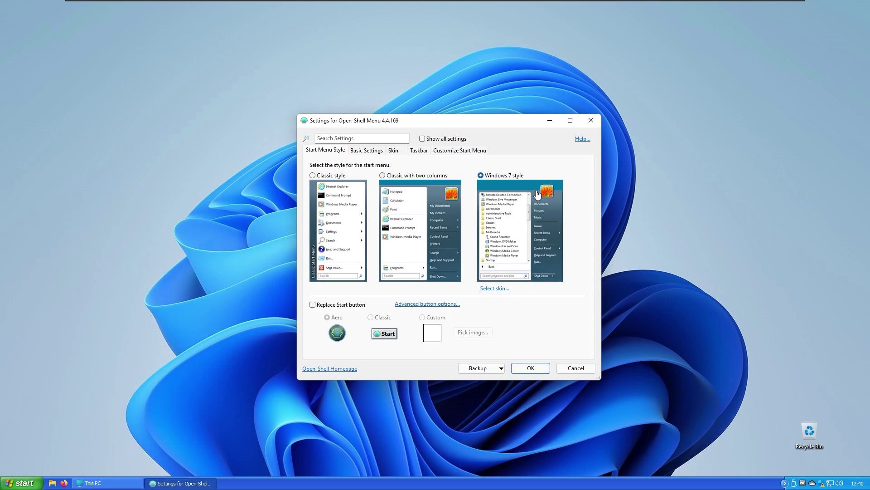
left_click(34, 482)
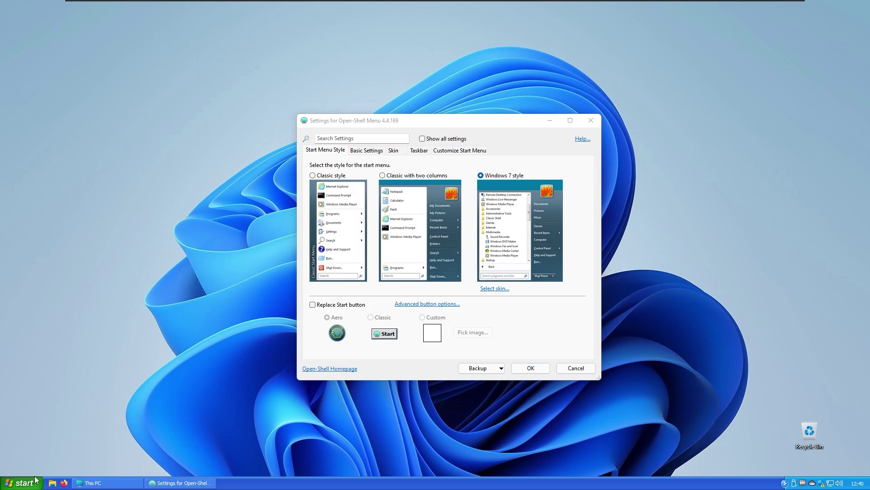
Step: Select Classic style, look over the Skin, Basic and Taskbar settings, and confirm with OK
left_click(355, 191)
left_click(332, 289)
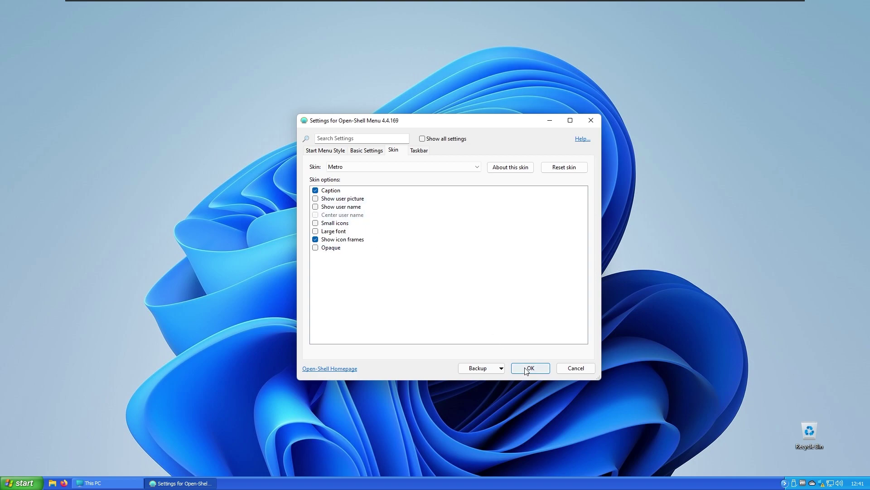
left_click(326, 151)
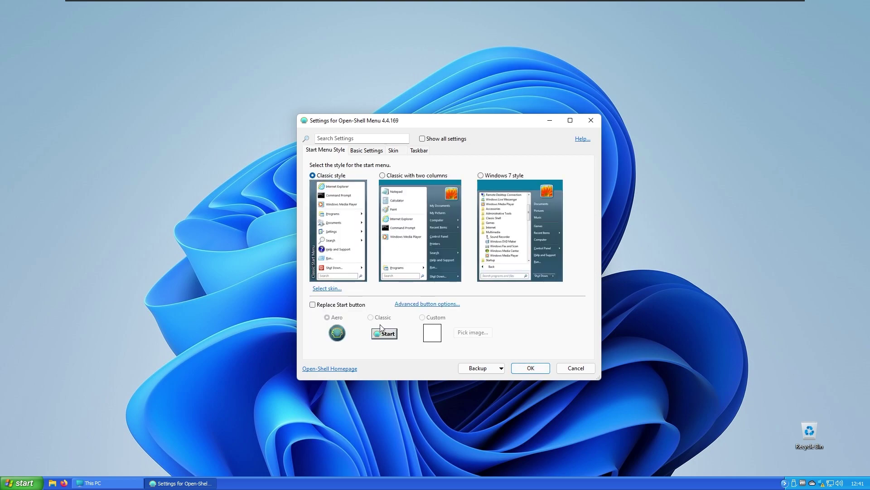
left_click(378, 151)
scroll(369, 218, "down", 4)
scroll(369, 218, "up", 4)
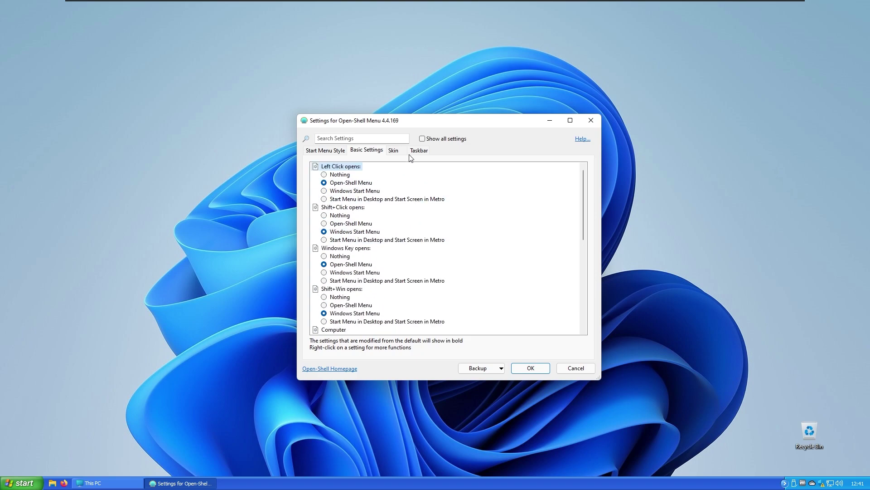
left_click(398, 151)
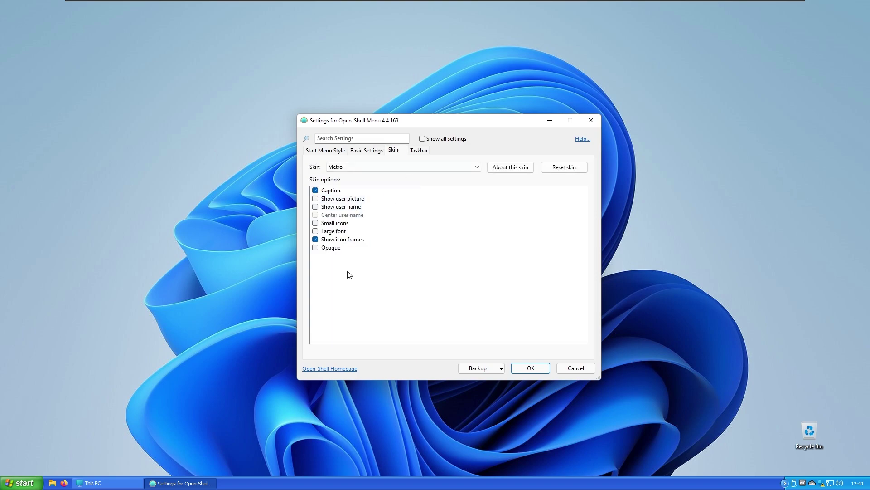
left_click(425, 151)
left_click(327, 152)
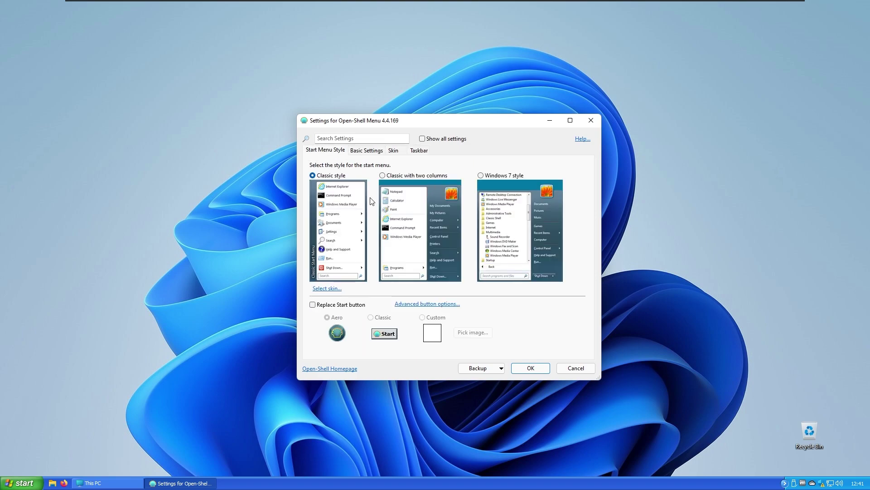
left_click(530, 368)
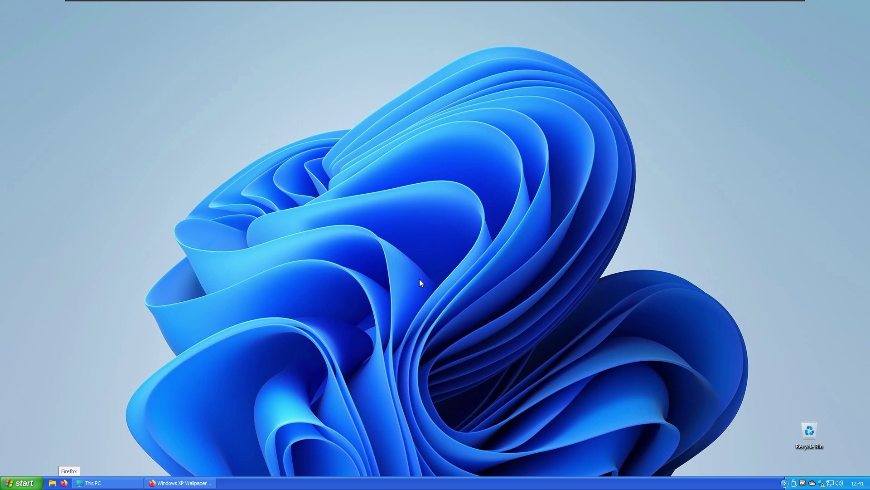
Step: Open the Windows XP wallpaper page, dismiss the ad, and save the wallpaper image
left_click(199, 483)
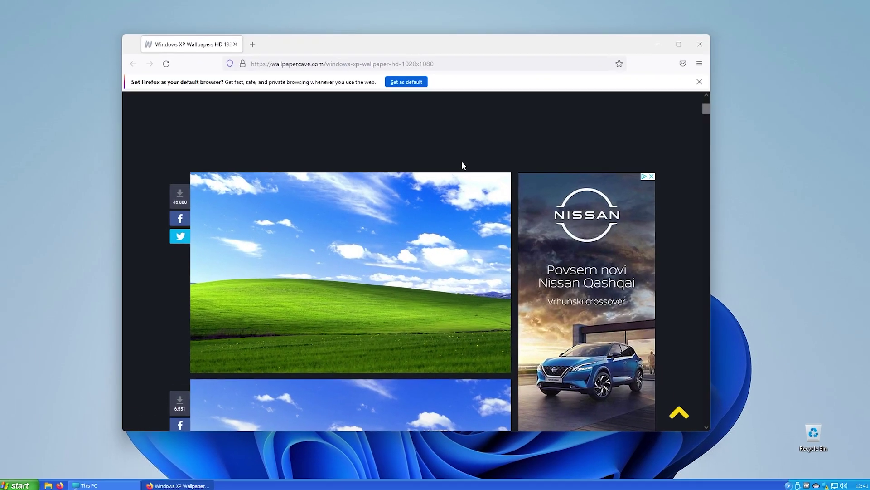
left_click(438, 277)
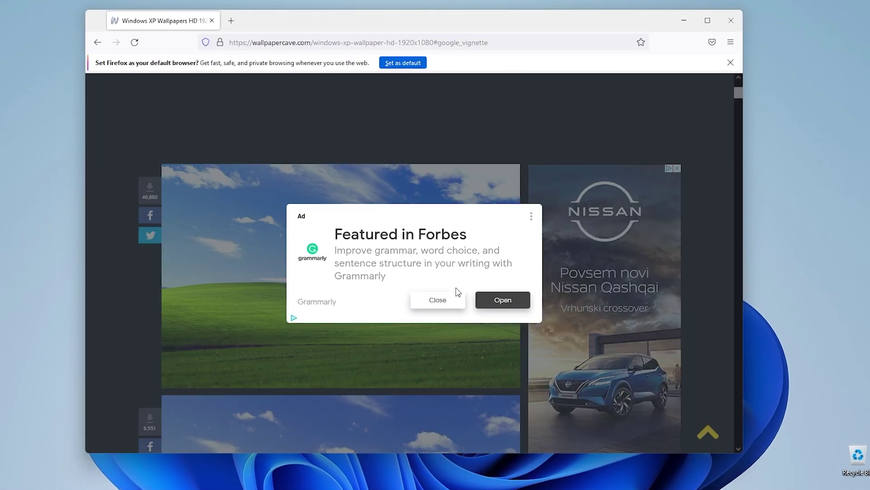
left_click(447, 303)
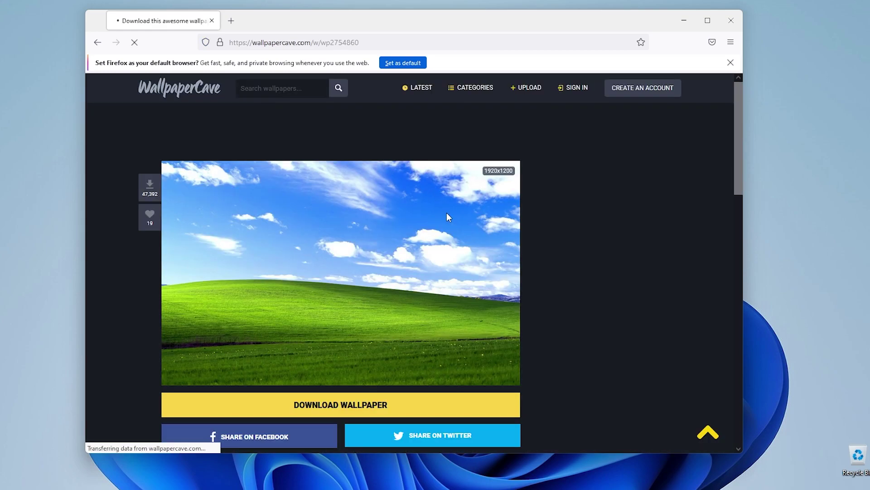
left_click(383, 405)
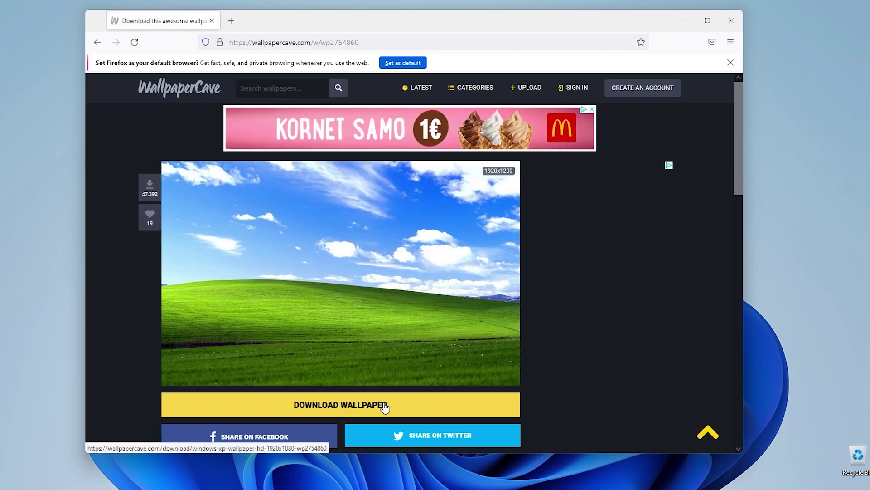
left_click(341, 266)
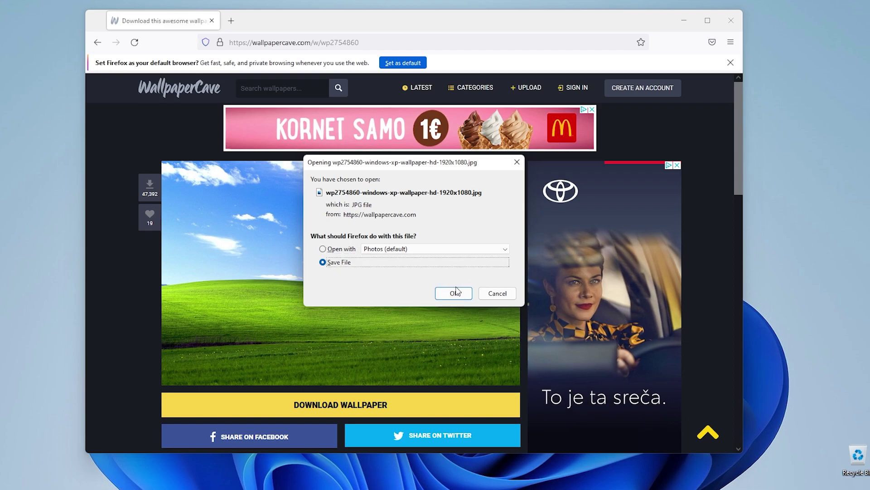
left_click(451, 292)
Step: Set the downloaded JPG from Downloads as the desktop background, closing the browser and This PC
left_click(712, 42)
left_click(712, 42)
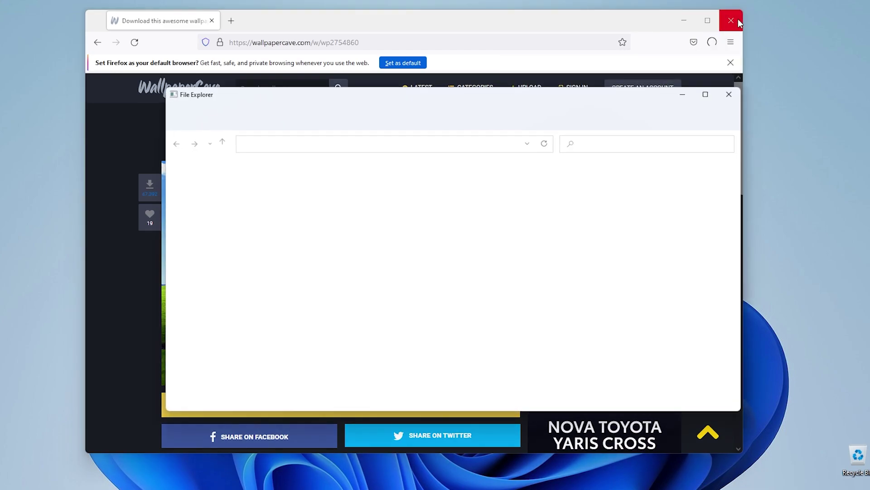
left_click(731, 21)
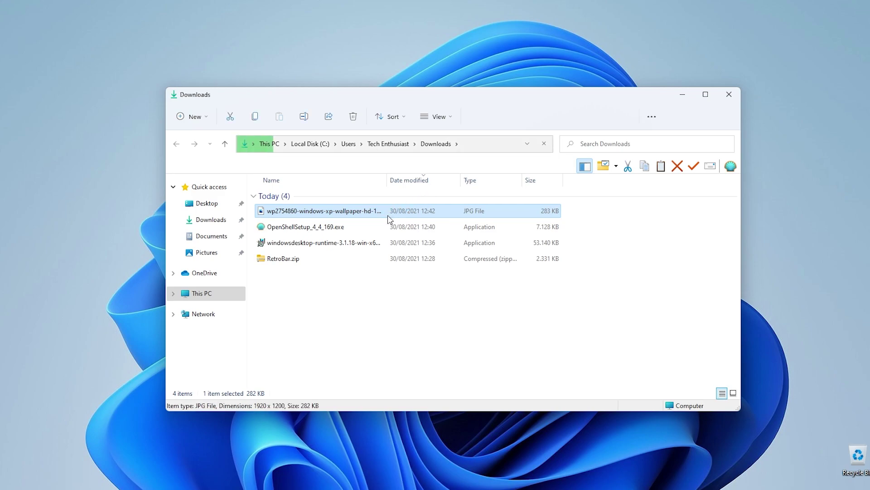
right_click(389, 216)
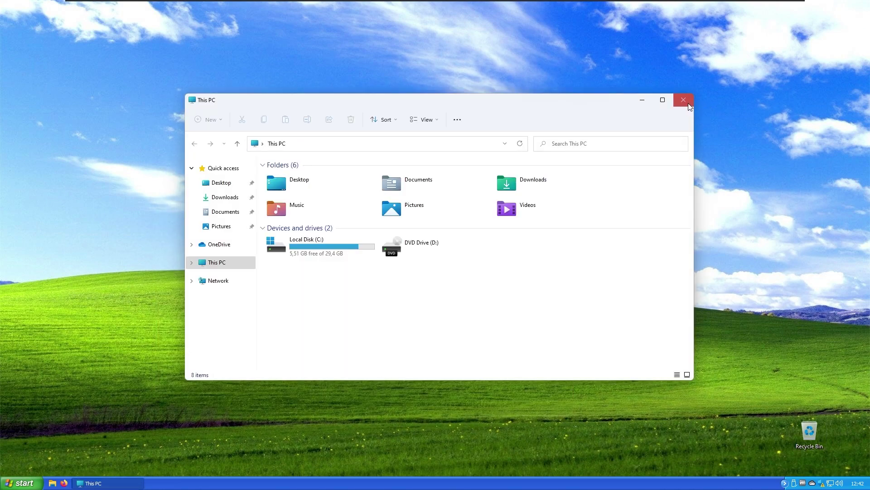
left_click(680, 99)
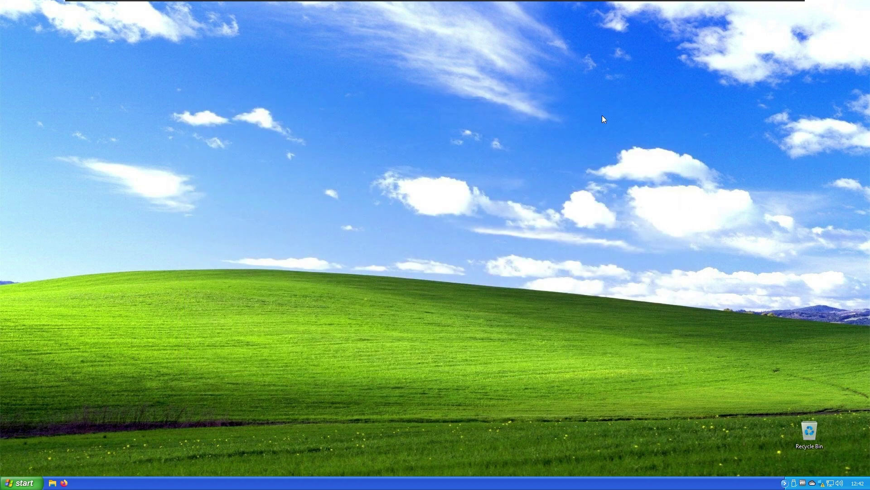